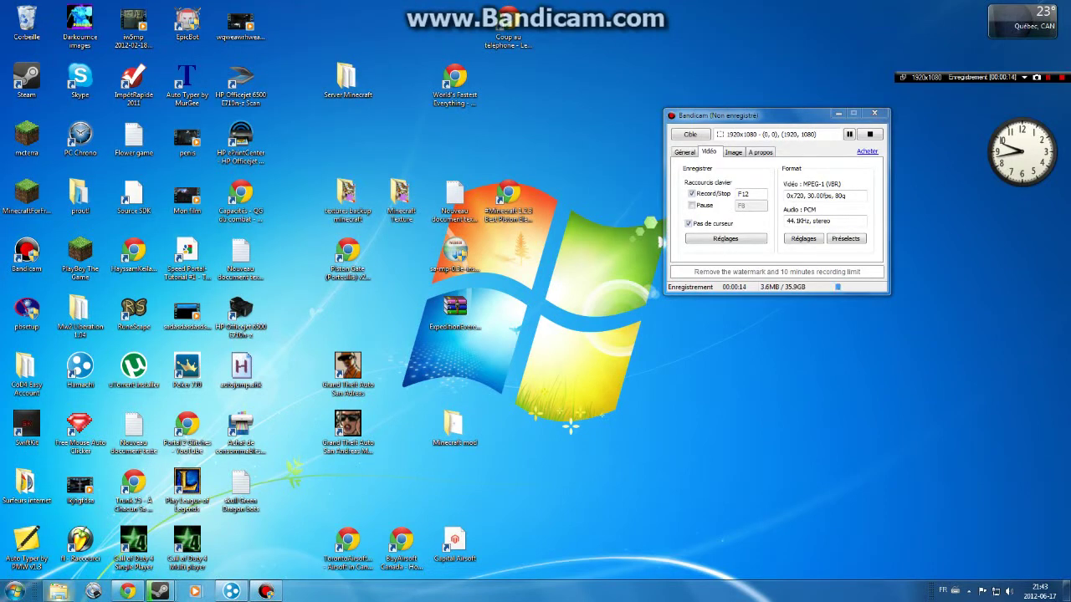
- Start Minecraft from the launcher and open its texture pack folder from the texture pack selection screen
left_click(59, 591)
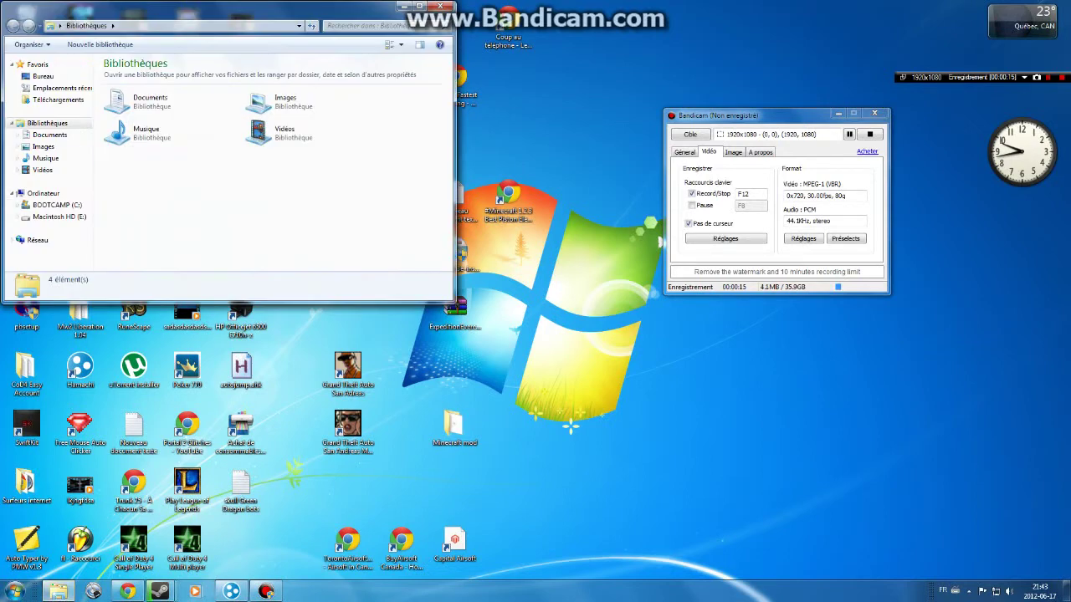
left_click(441, 4)
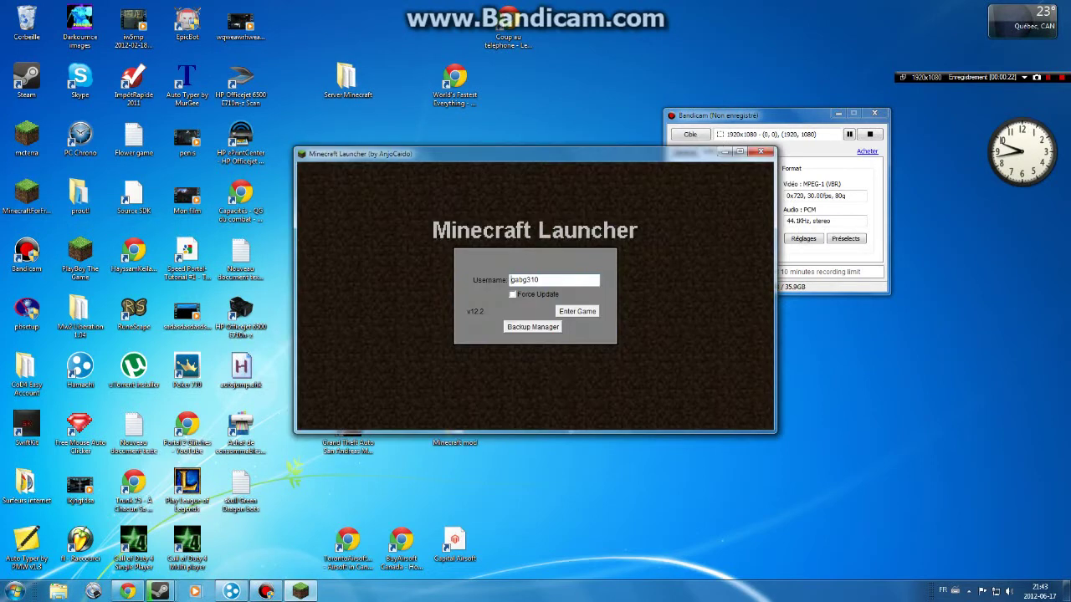
key("Return")
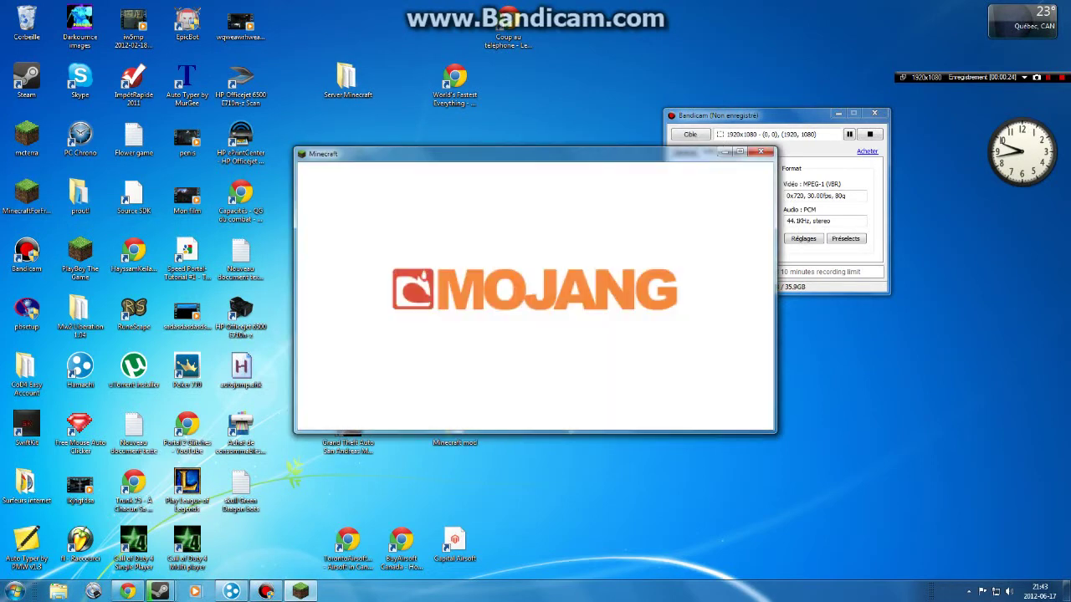
left_click(535, 320)
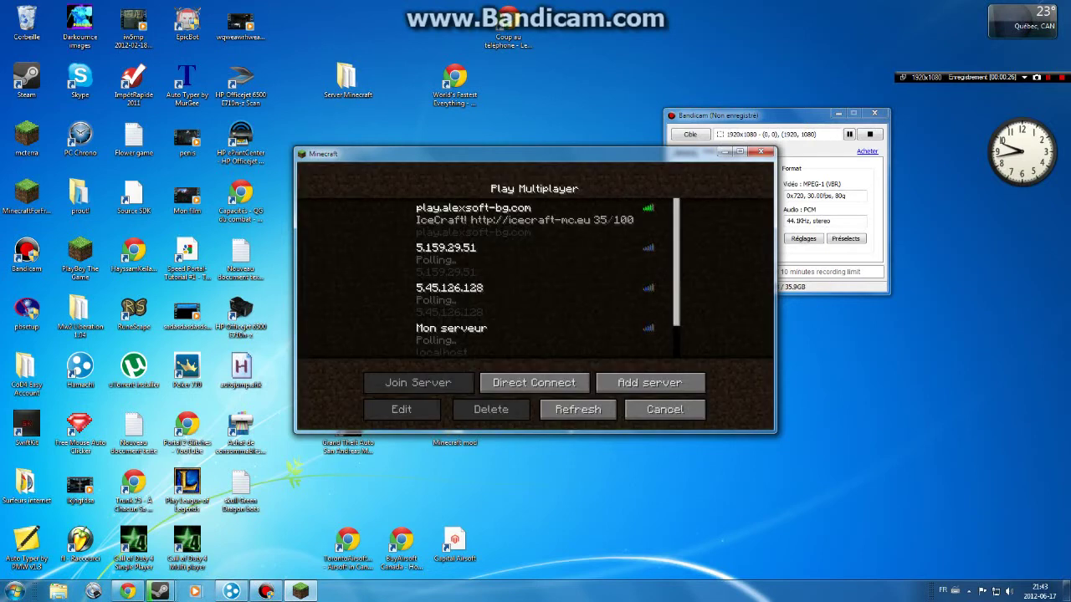
left_click(664, 409)
left_click(535, 346)
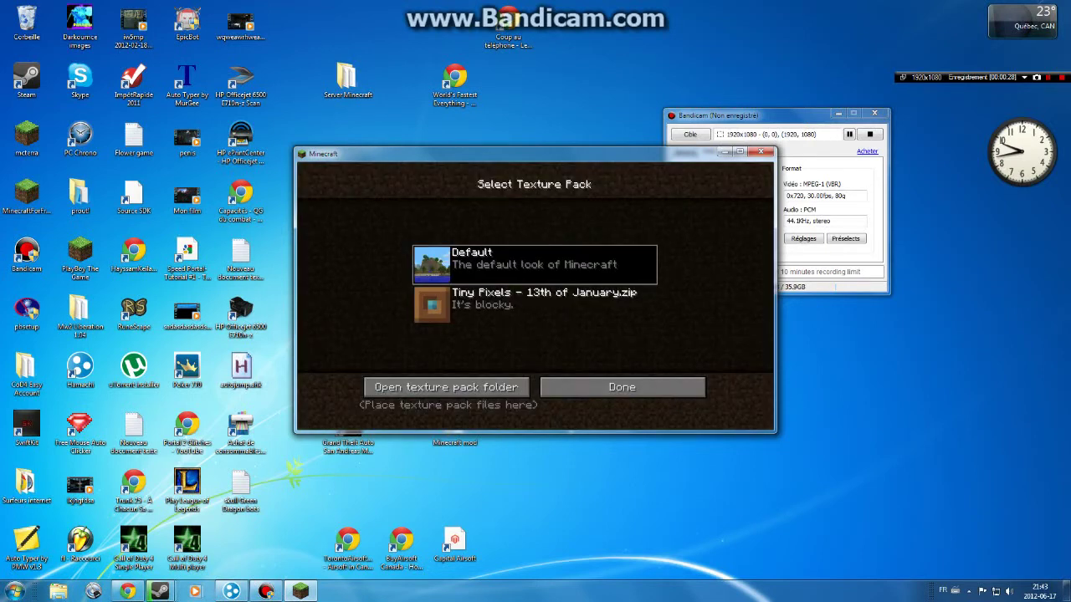
left_click(446, 387)
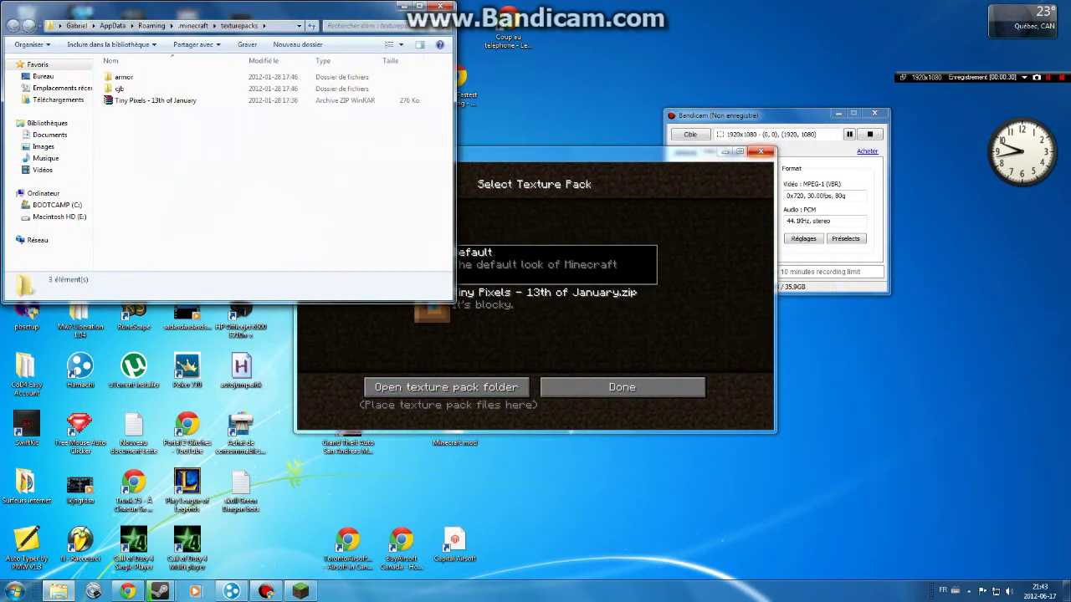
- Go up to the .minecraft folder and open its bin subfolder
key("alt+Up")
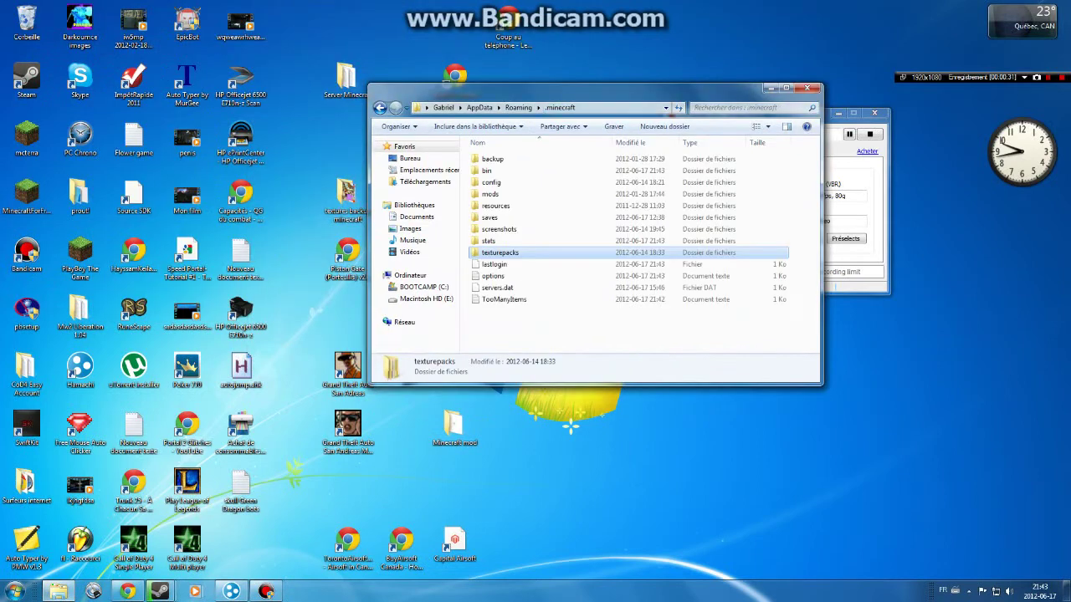
left_click_drag(577, 89, 762, 138)
double_click(671, 219)
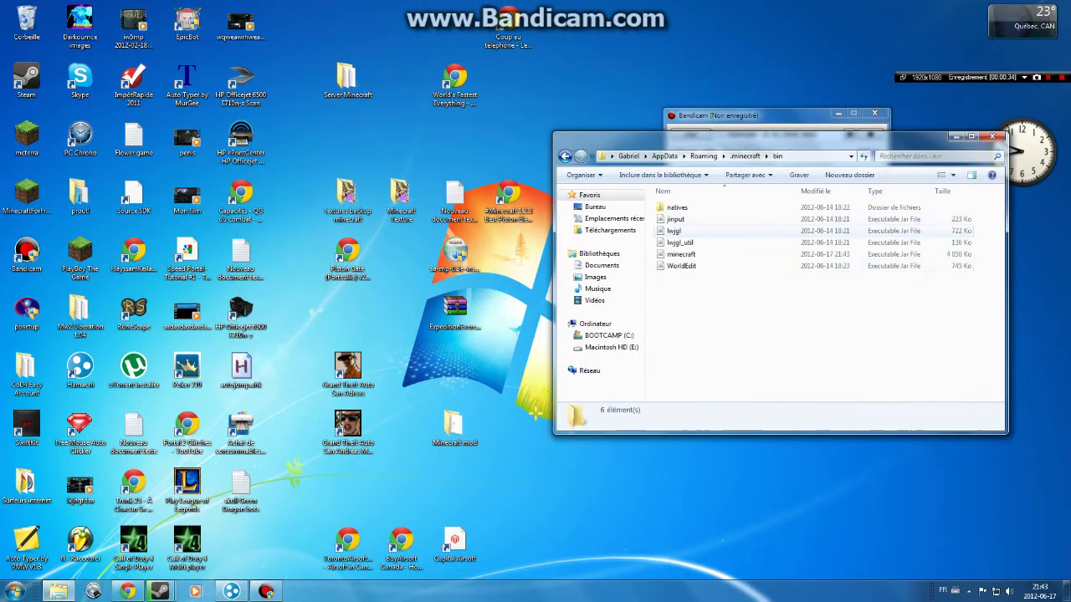
- Open the minecraft jar file as an archive in 7-Zip and place its window over the bin folder
right_click(689, 254)
right_click(676, 253)
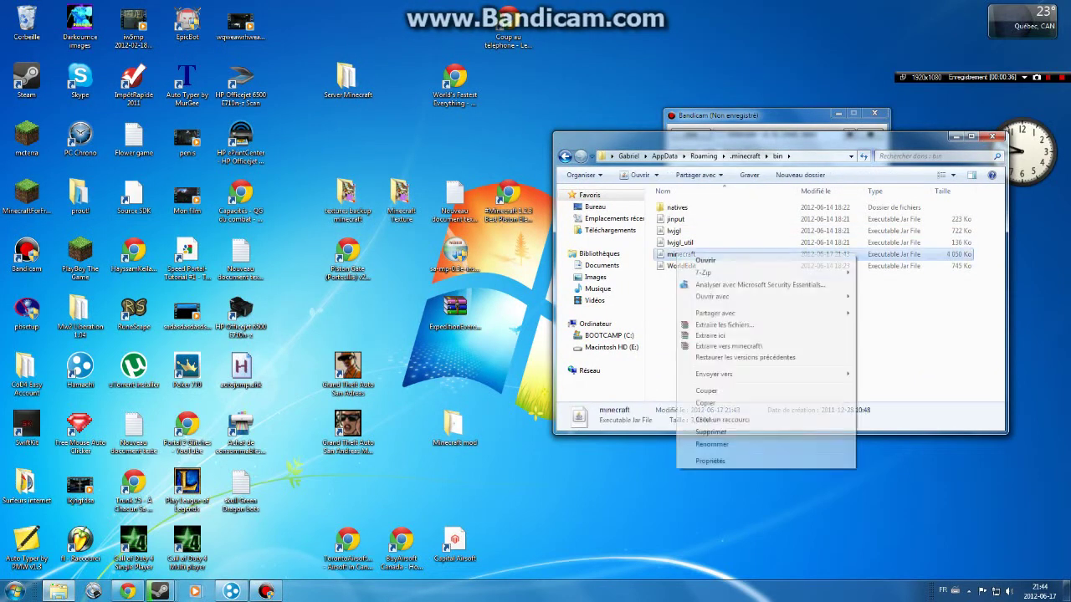
mouse_move(704, 273)
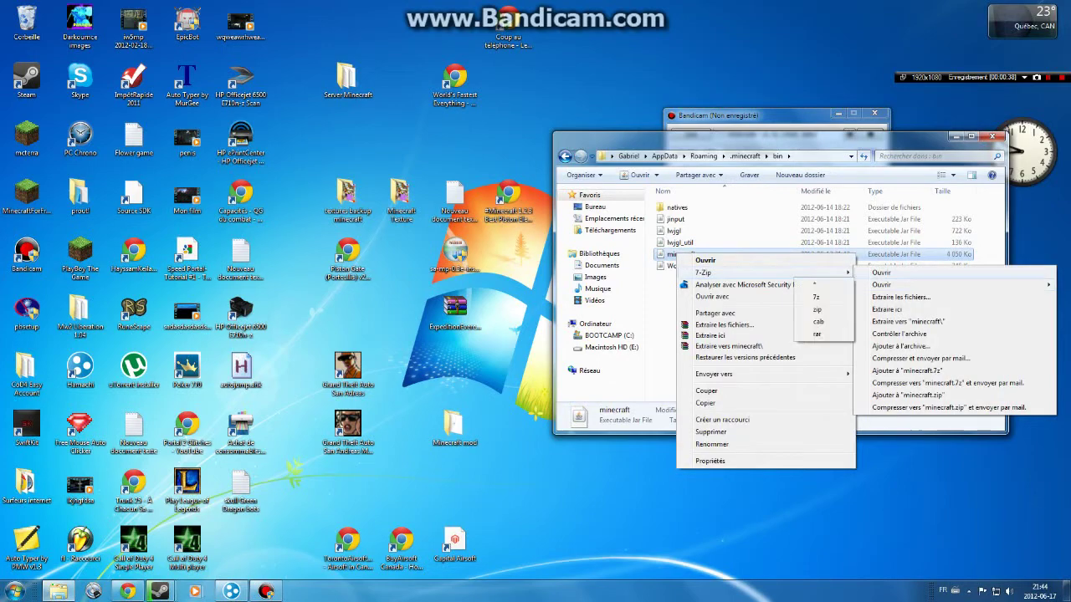
left_click(881, 273)
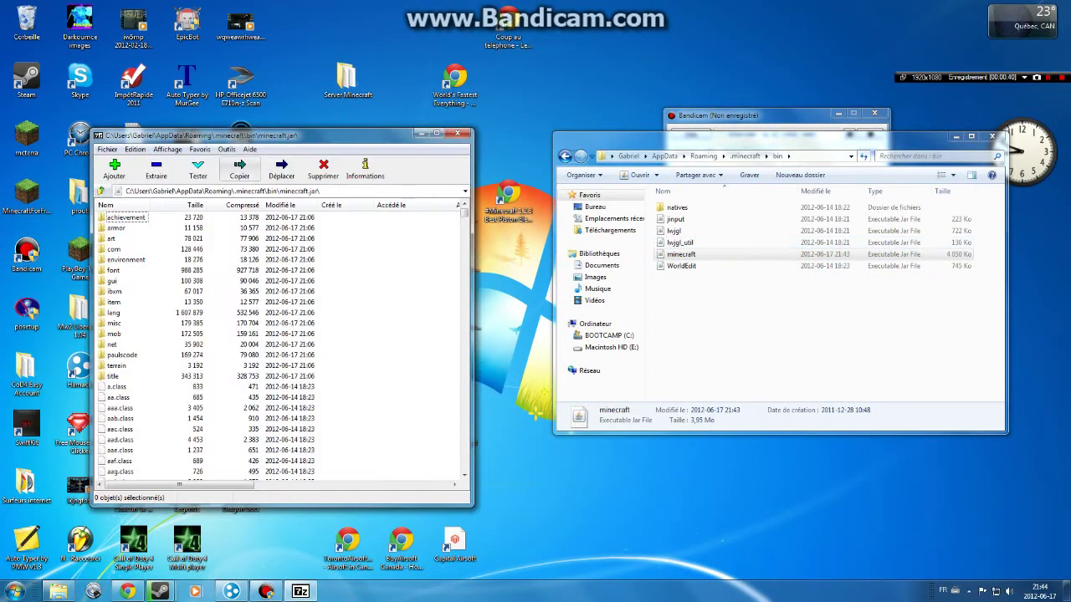
left_click_drag(343, 126, 890, 124)
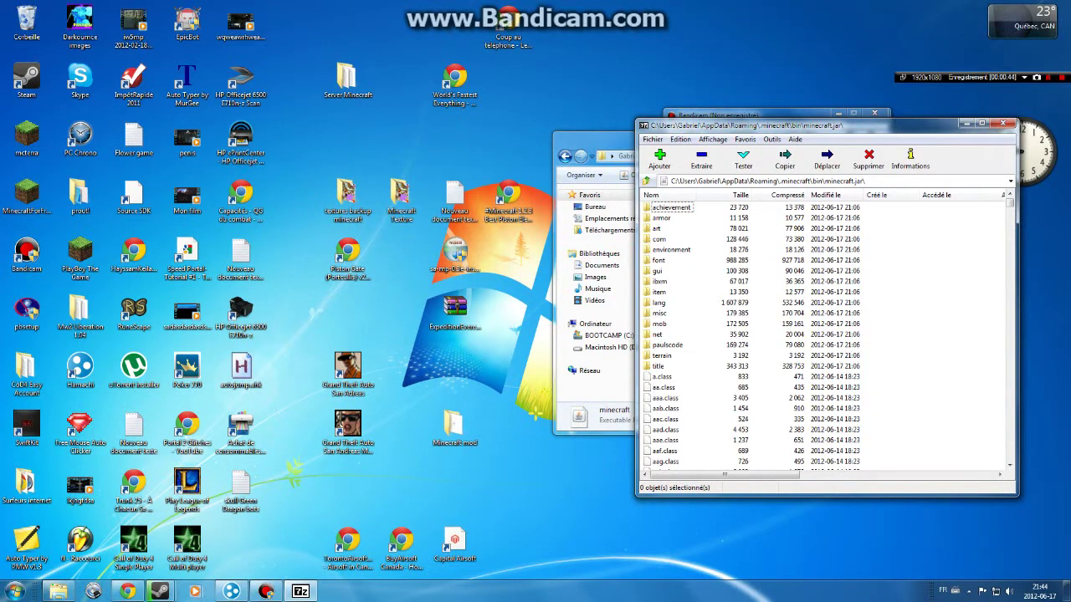
- Move the browser shortcuts aside and create a desktop folder named "Minecraft textures by myself"
left_click(454, 79)
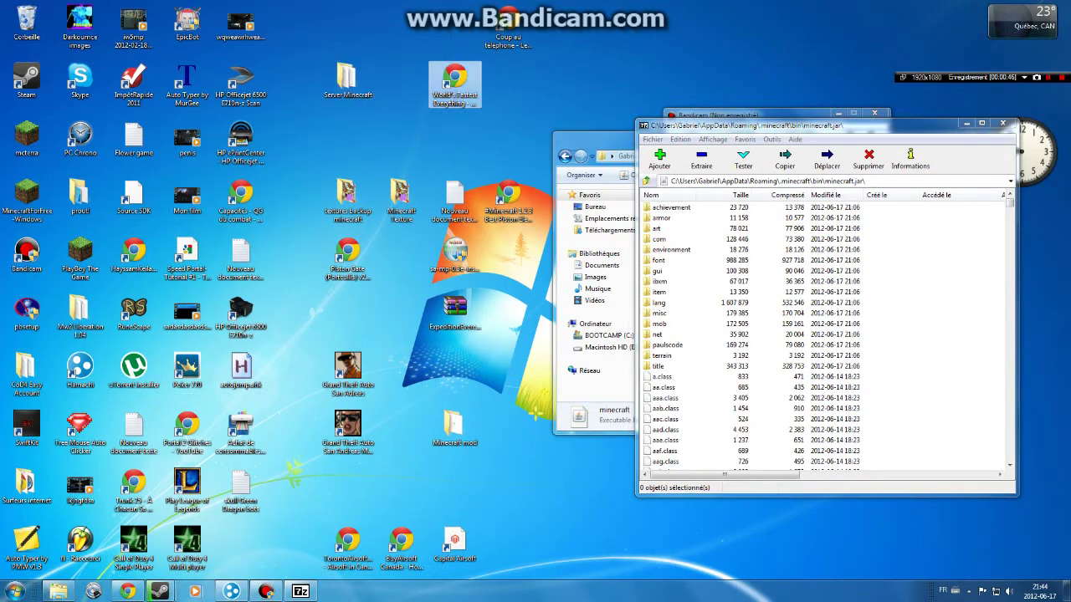
left_click_drag(454, 79, 508, 79)
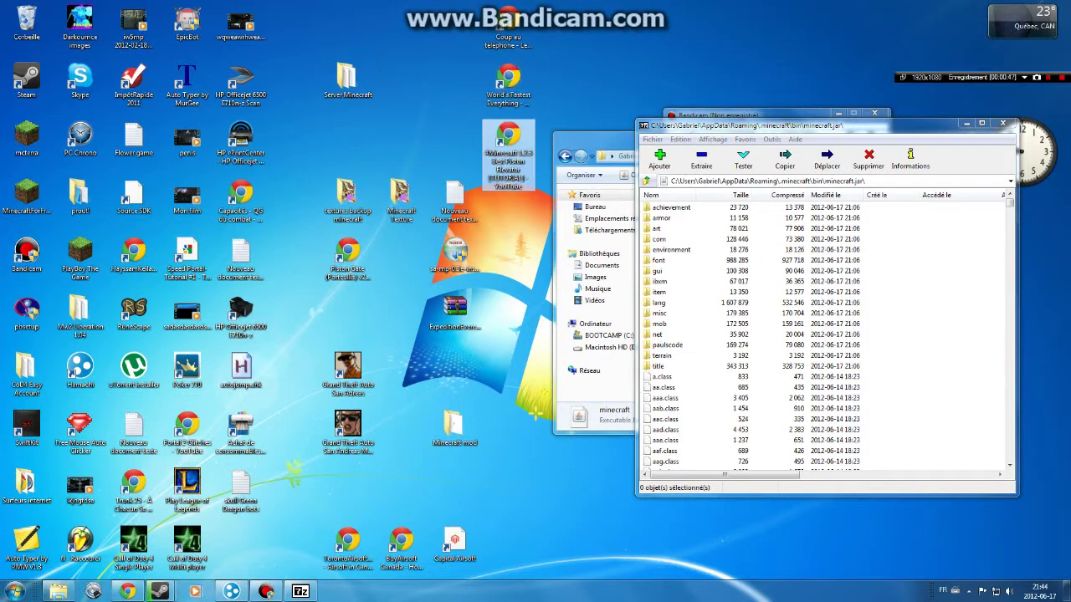
right_click(393, 128)
mouse_move(444, 232)
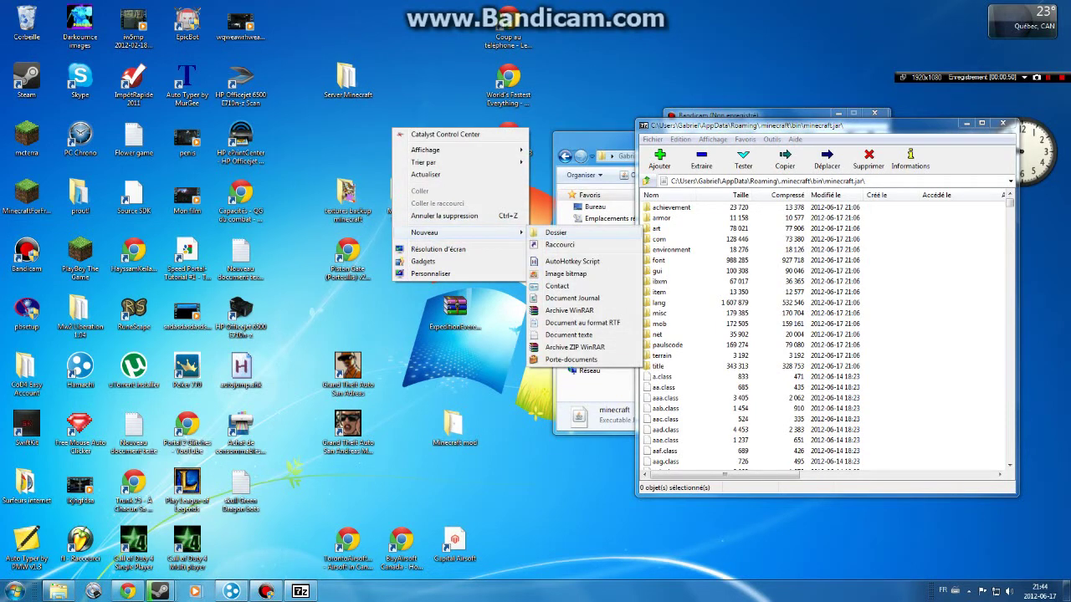
left_click(555, 232)
type("M")
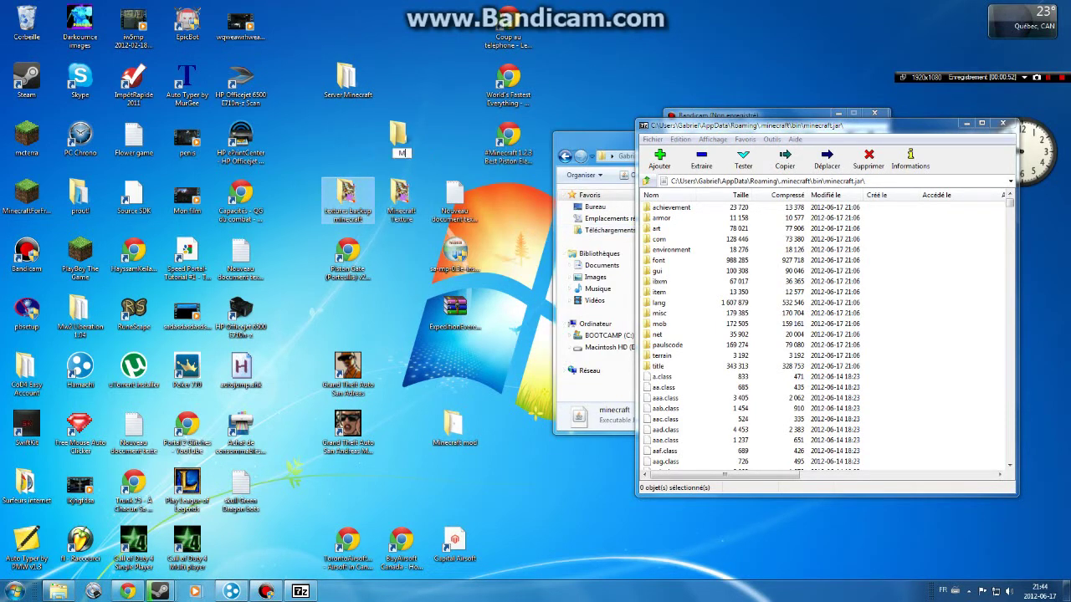
type("inecraft textures by m")
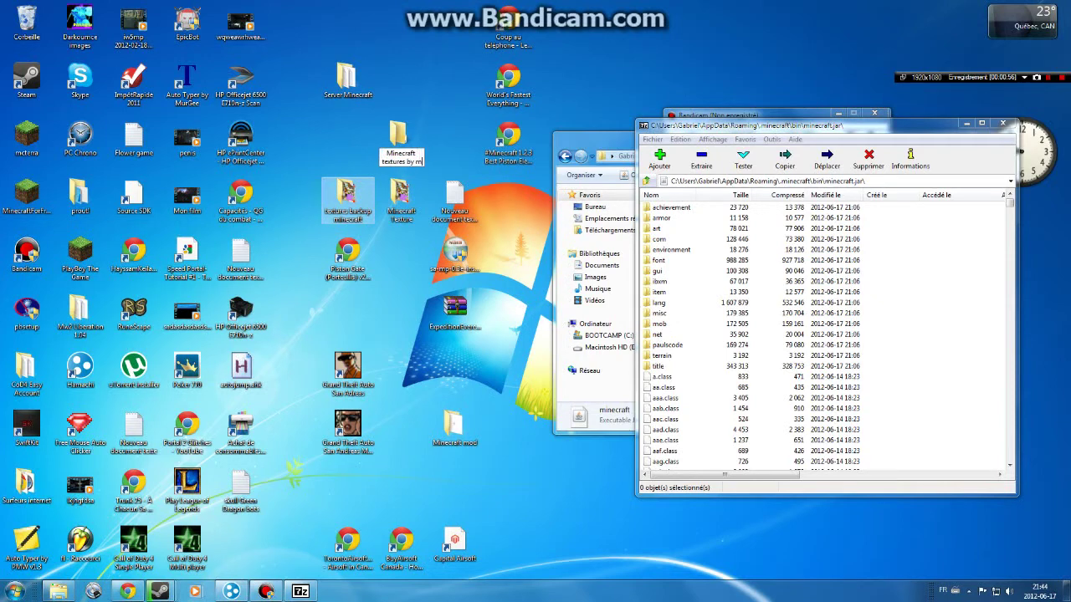
type("yself")
key("Return")
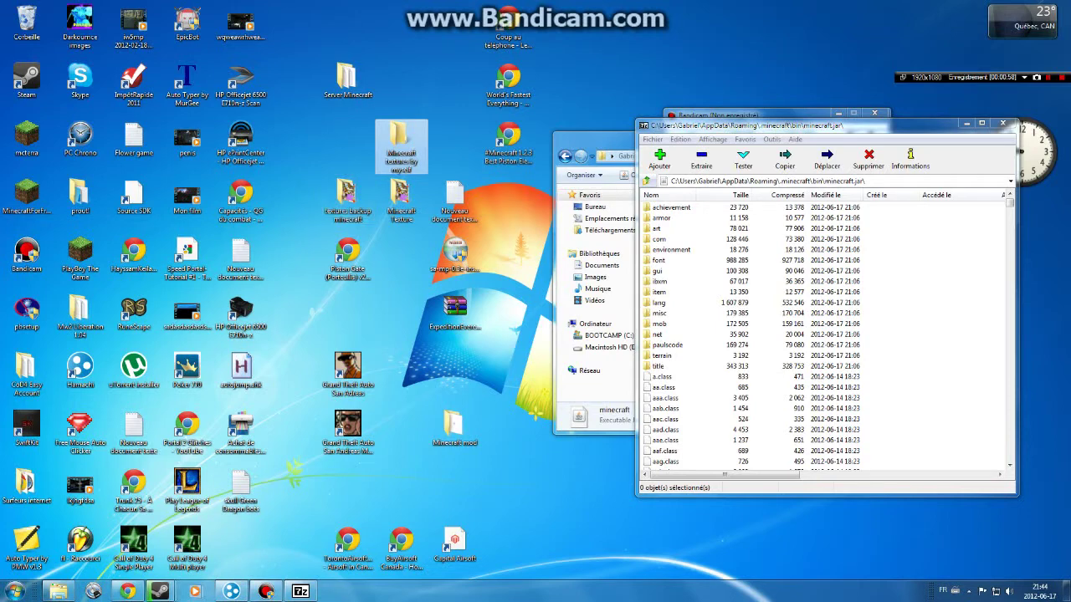
- Copy everything from the textures backup minecraft folder into the minecraft.jar archive and close the backup folder
left_click_drag(678, 369, 649, 207)
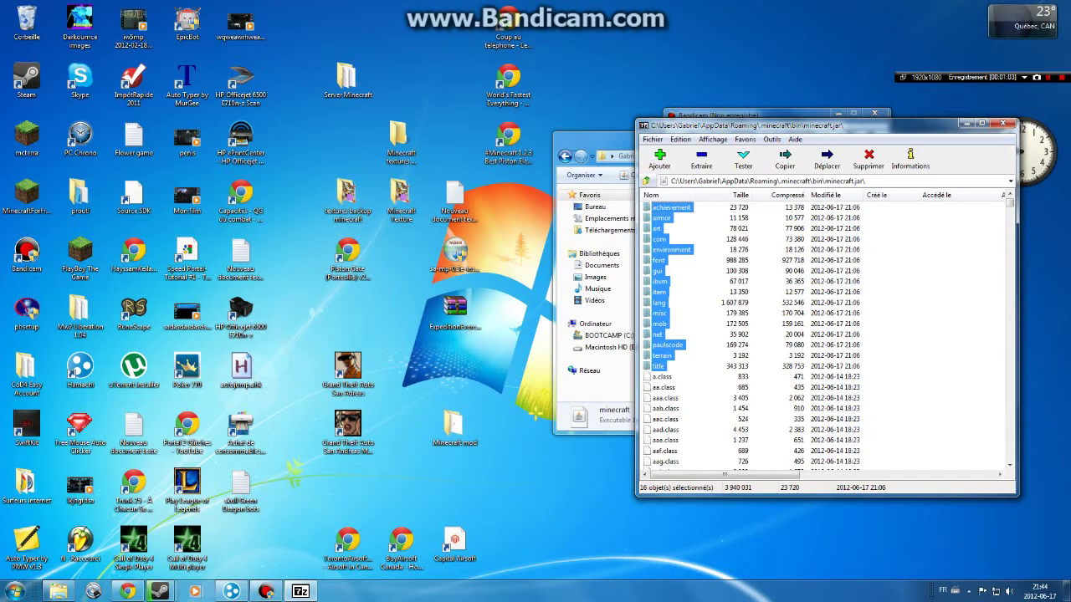
left_click(912, 318)
double_click(347, 200)
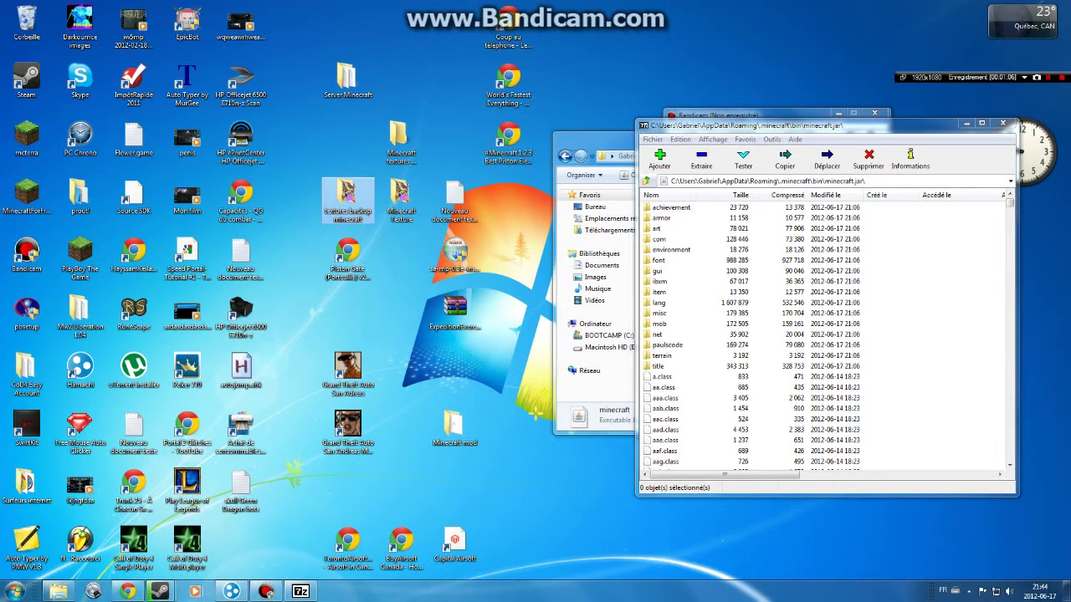
left_click_drag(693, 345, 1014, 203)
left_click_drag(870, 152, 301, 181)
left_click_drag(315, 257, 266, 282)
left_click_drag(103, 390, 711, 268)
left_click(528, 332)
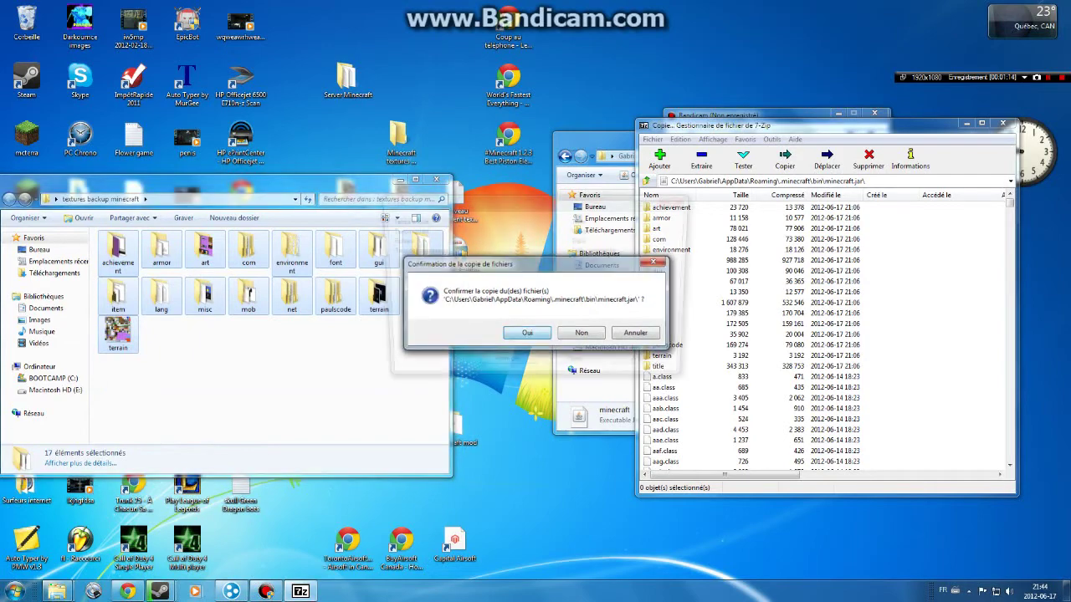
left_click(436, 179)
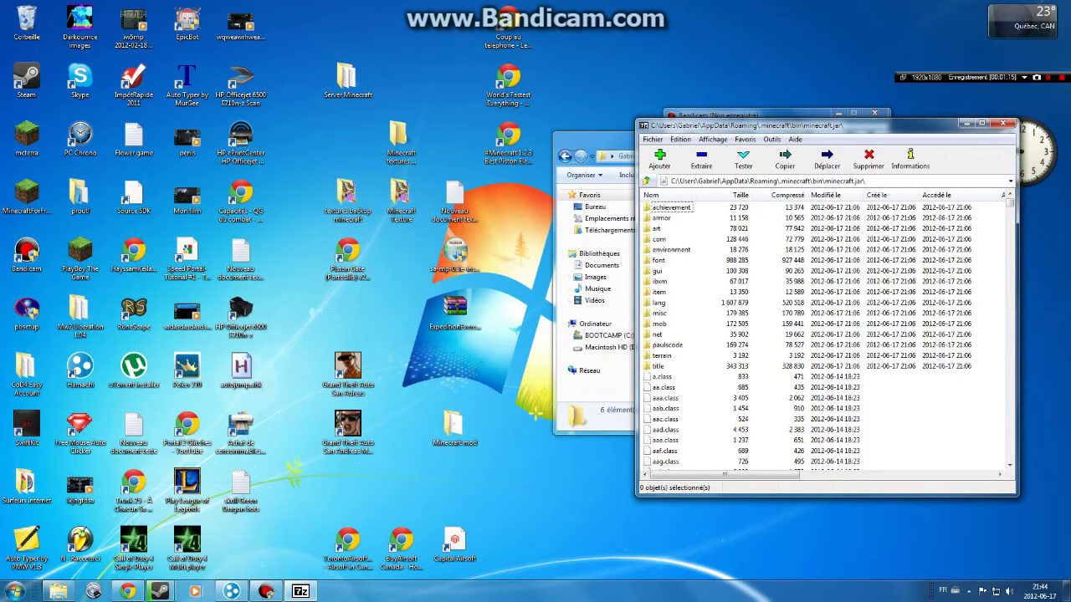
- Copy all folders from achievement to title out of minecraft.jar into the Minecraft textures by myself folder
double_click(398, 138)
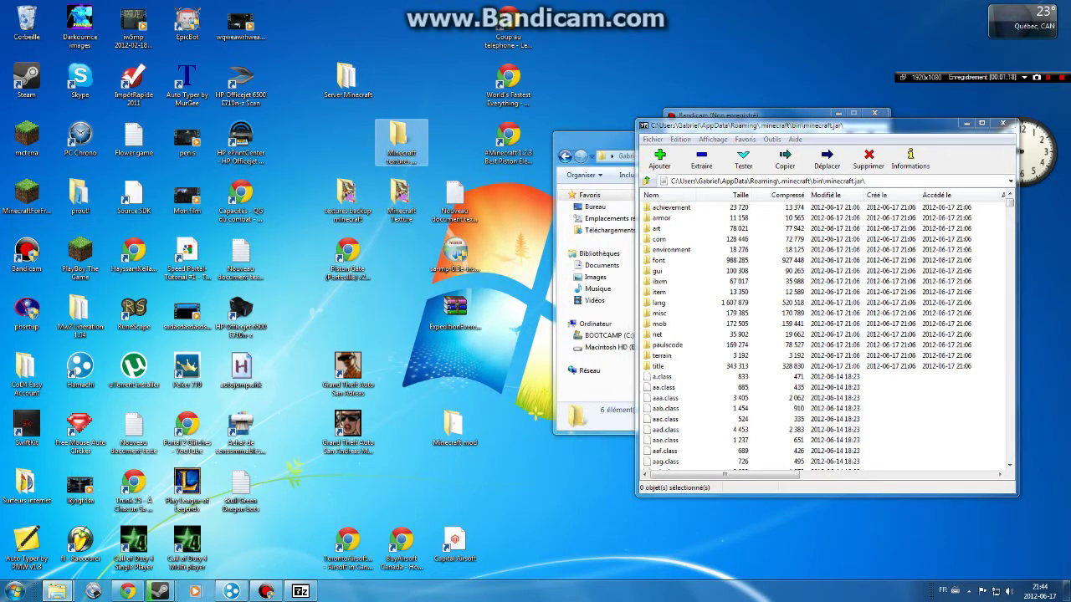
left_click_drag(699, 370, 651, 204)
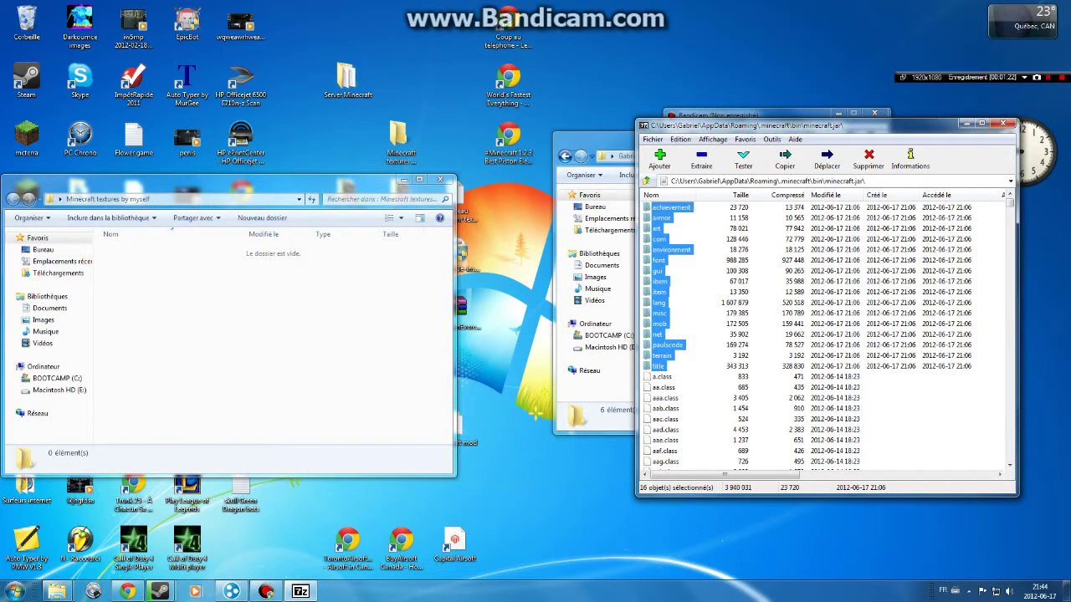
left_click_drag(661, 271, 267, 343)
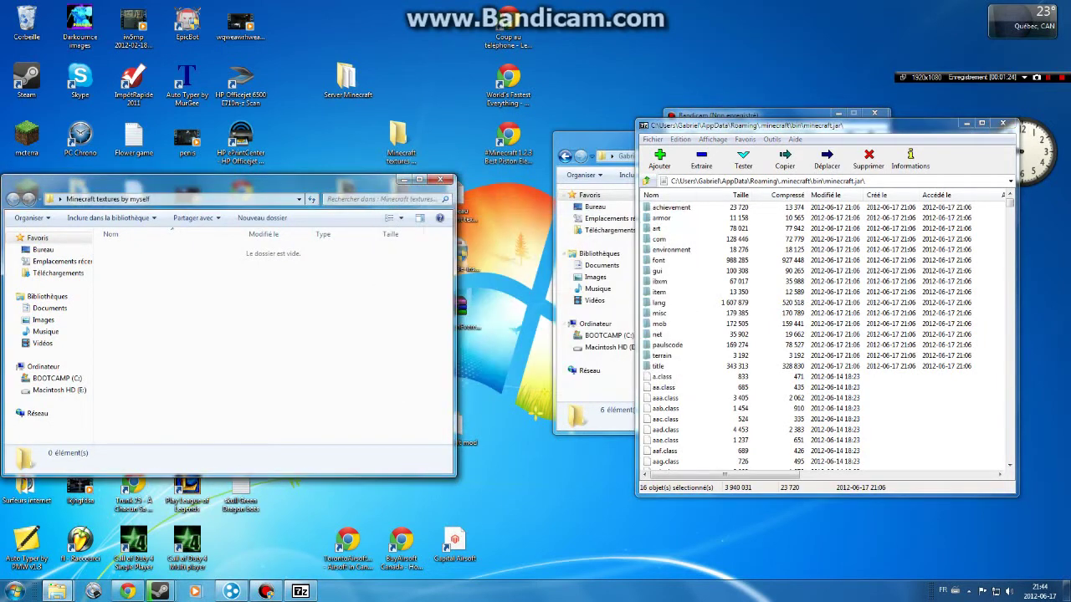
- Copy terrain.png from minecraft.jar into the Minecraft textures by myself folder
left_click_drag(1010, 204, 1009, 412)
scroll(824, 335, "down", 20)
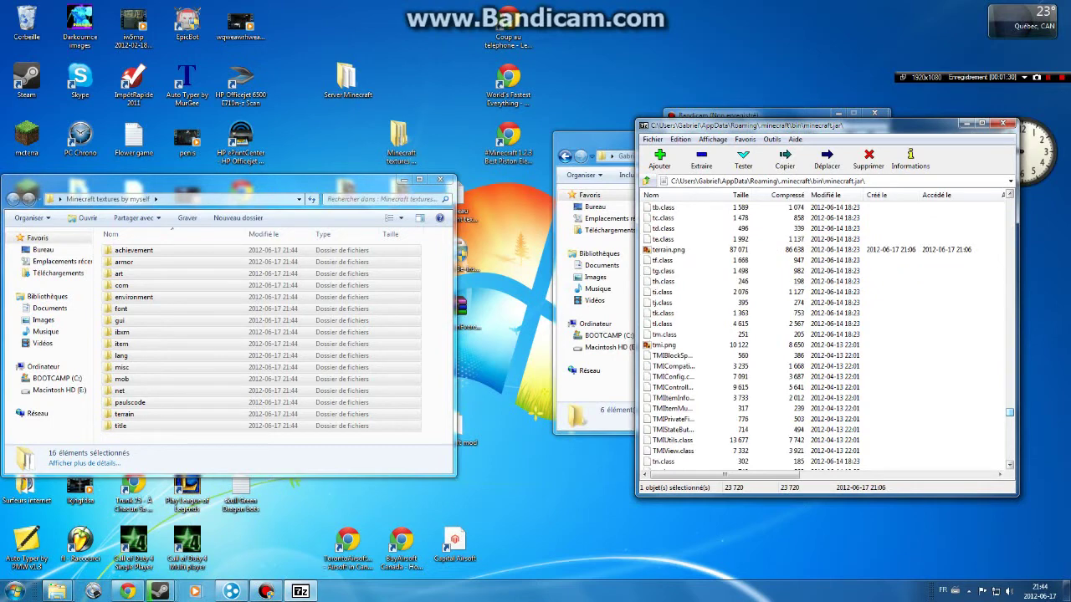
left_click(668, 250)
left_click_drag(668, 250, 251, 438)
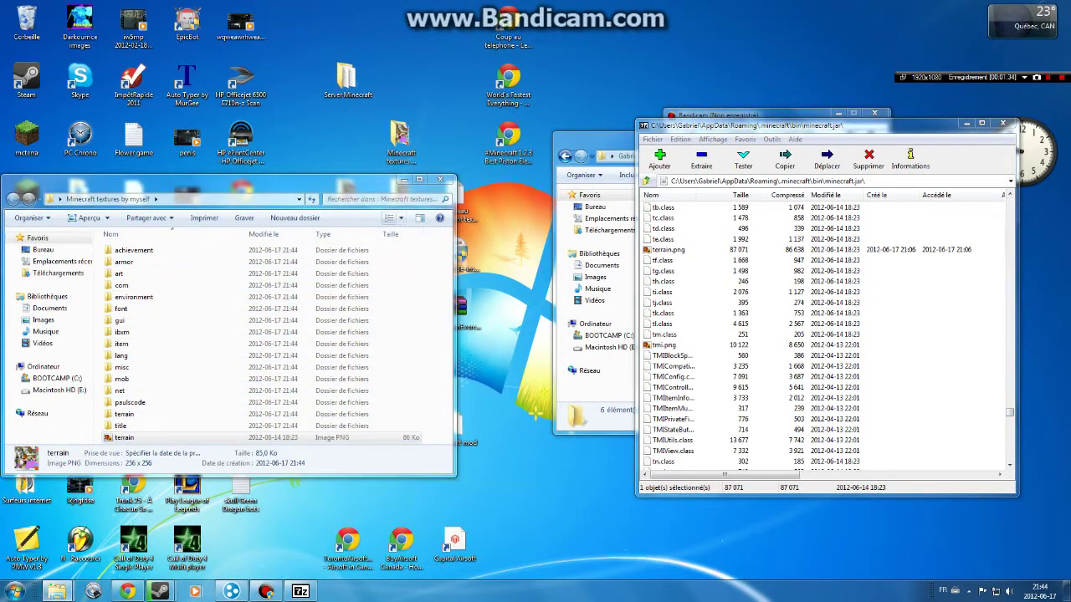
- Display the contents of the Minecraft textures by myself folder as icons instead of a detailed list
left_click(401, 218)
left_click(453, 161)
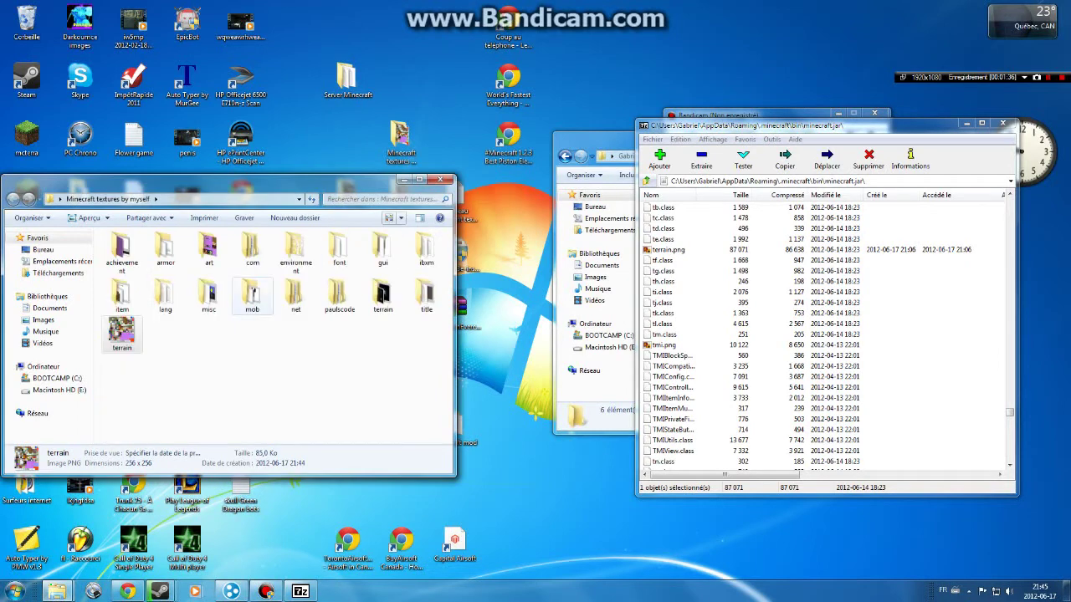
left_click(400, 219)
left_click(452, 223)
- Minimize the 7-Zip, bin folder and Bandicam windows and move the textures folder window clear of the desktop icons
left_click(966, 123)
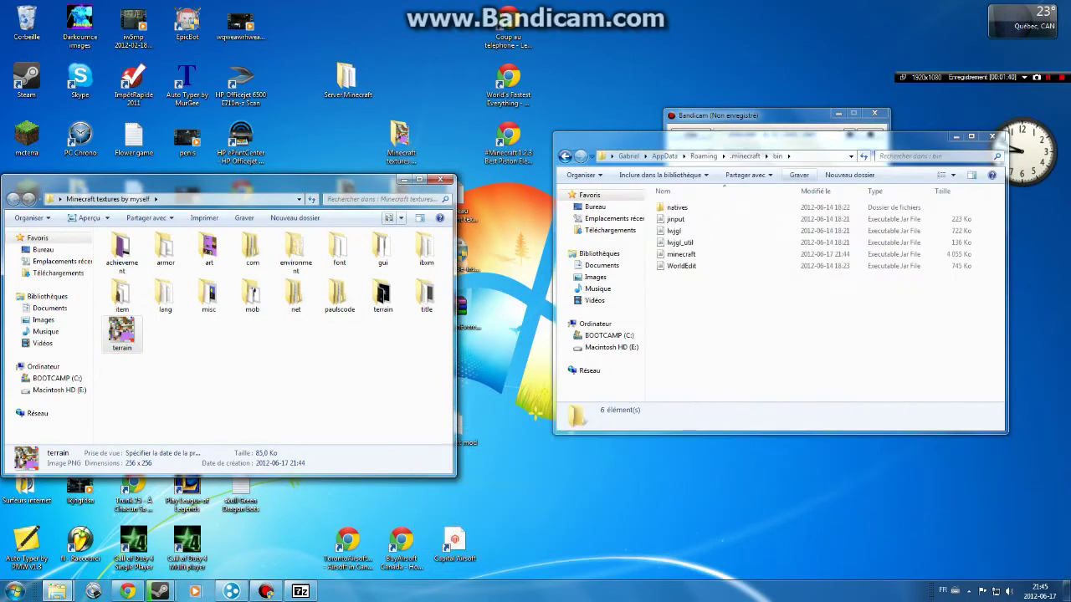
left_click(957, 136)
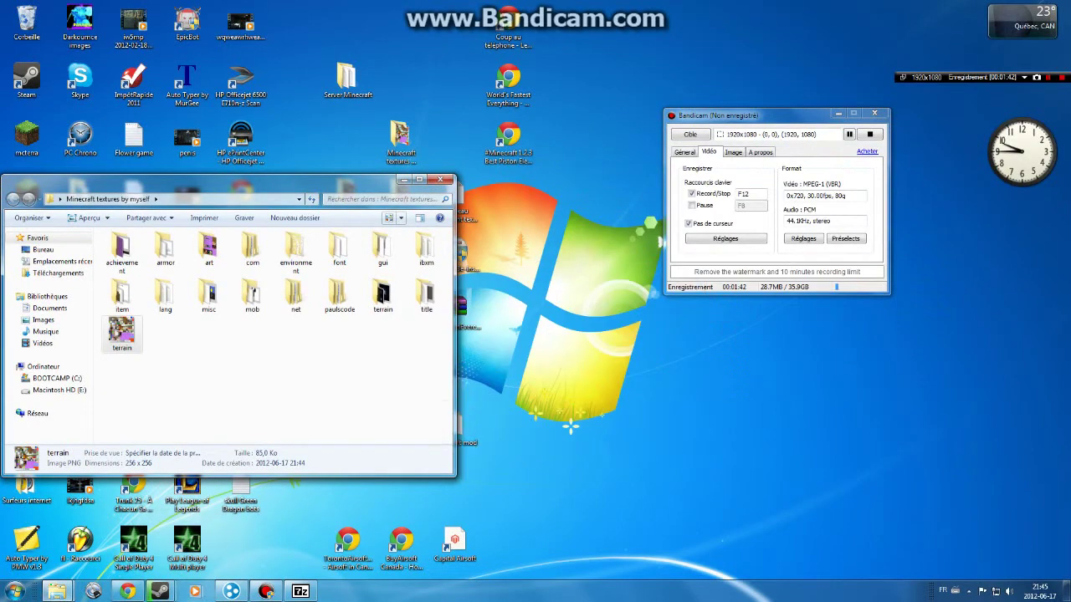
left_click(839, 112)
left_click_drag(251, 180, 843, 240)
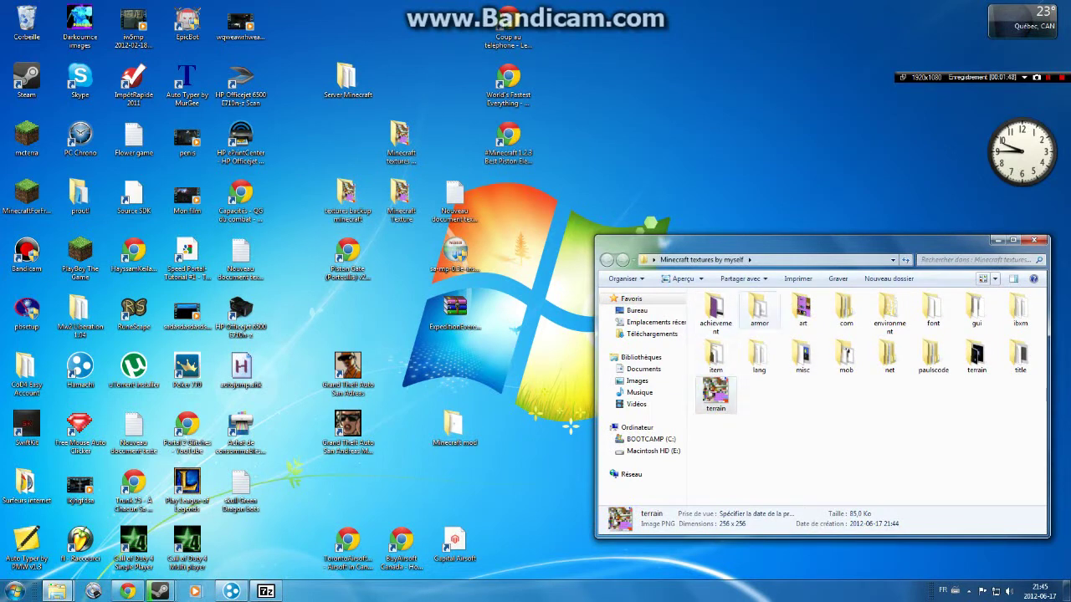
- Open the armor folder and preview the gold_1 image in the photo viewer
double_click(759, 309)
double_click(794, 400)
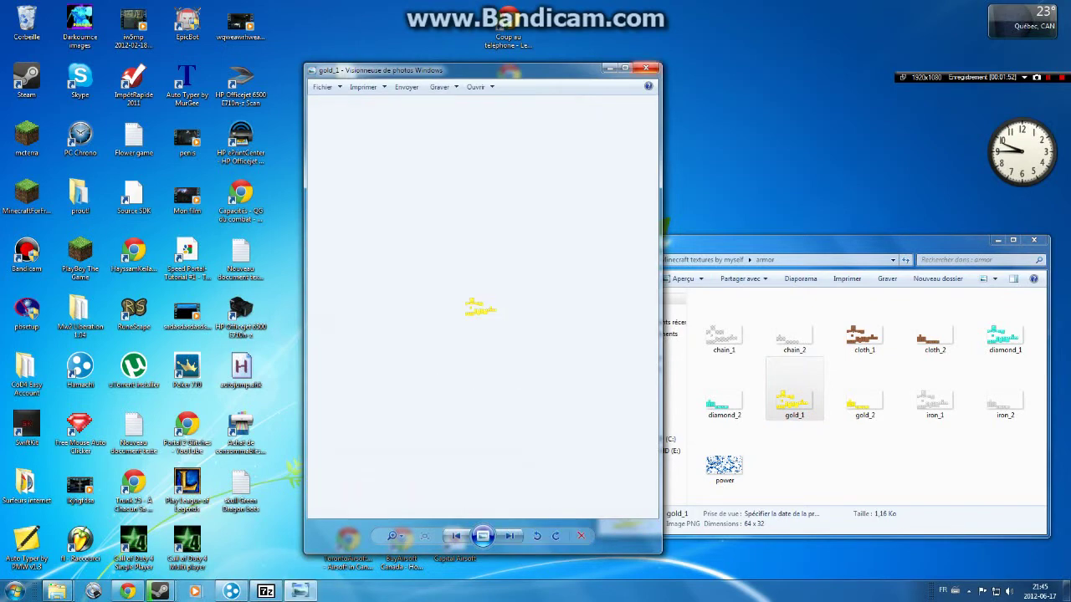
left_click(646, 68)
- Check which programs are offered for opening the gold_1 image
right_click(801, 415)
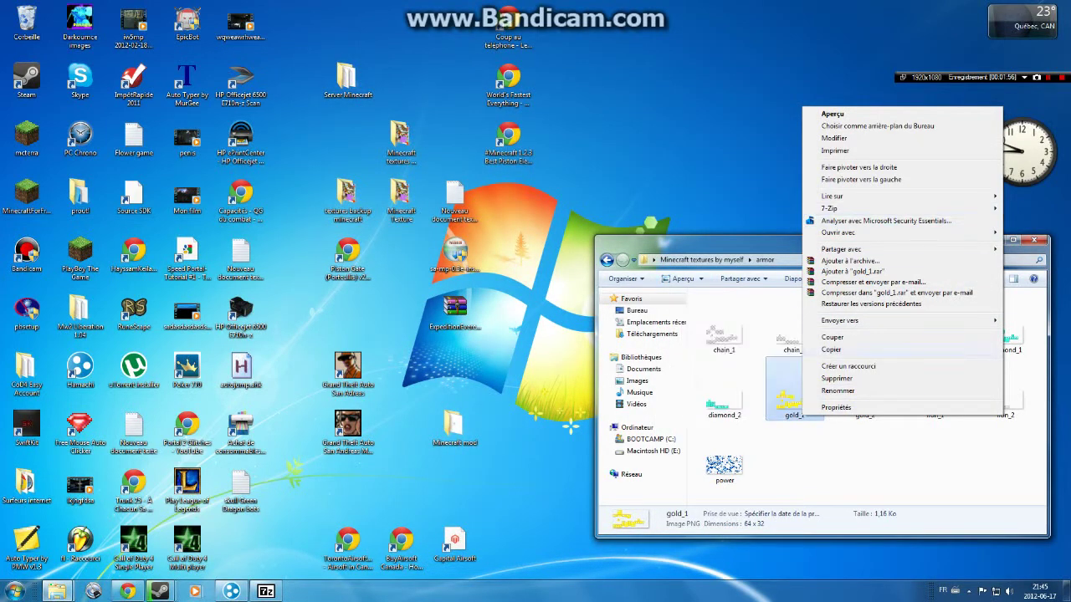
mouse_move(838, 233)
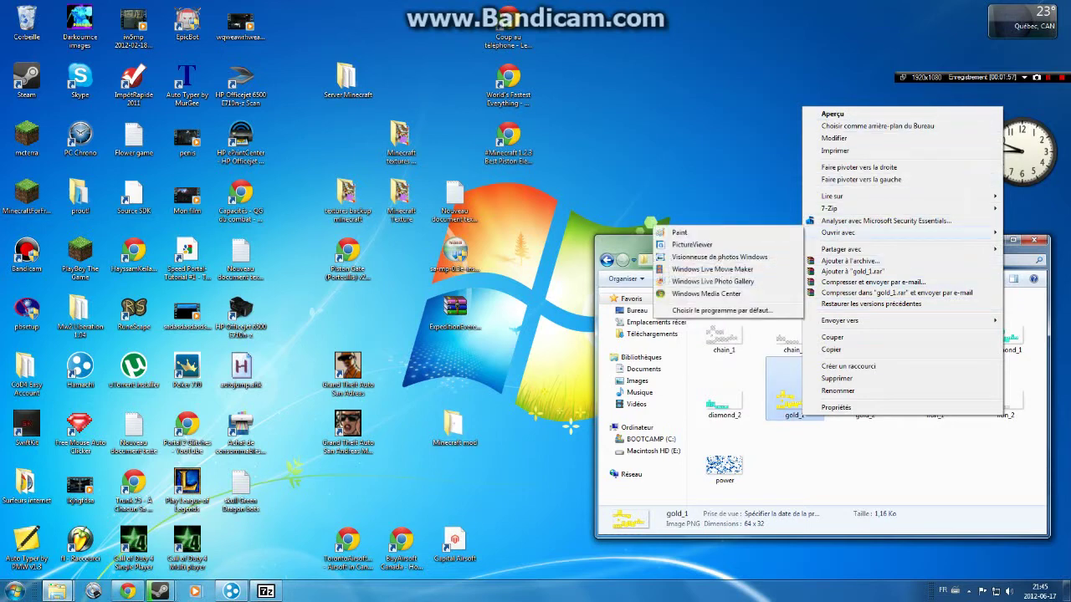
left_click(719, 188)
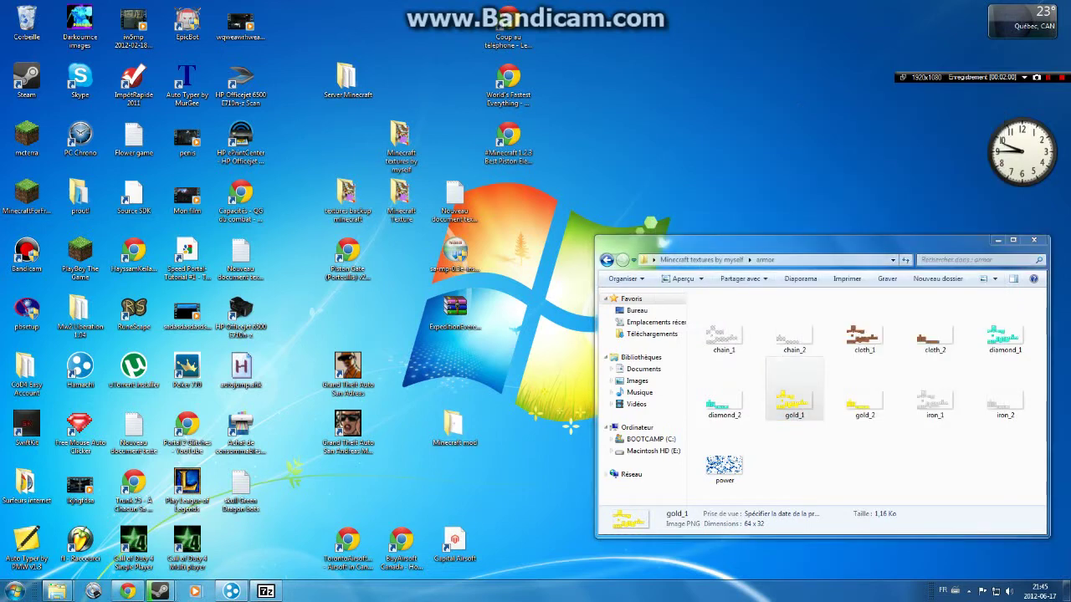
- Go back to the main textures folder, find the inventory image in the gui folder and open it in Paint
left_click(606, 259)
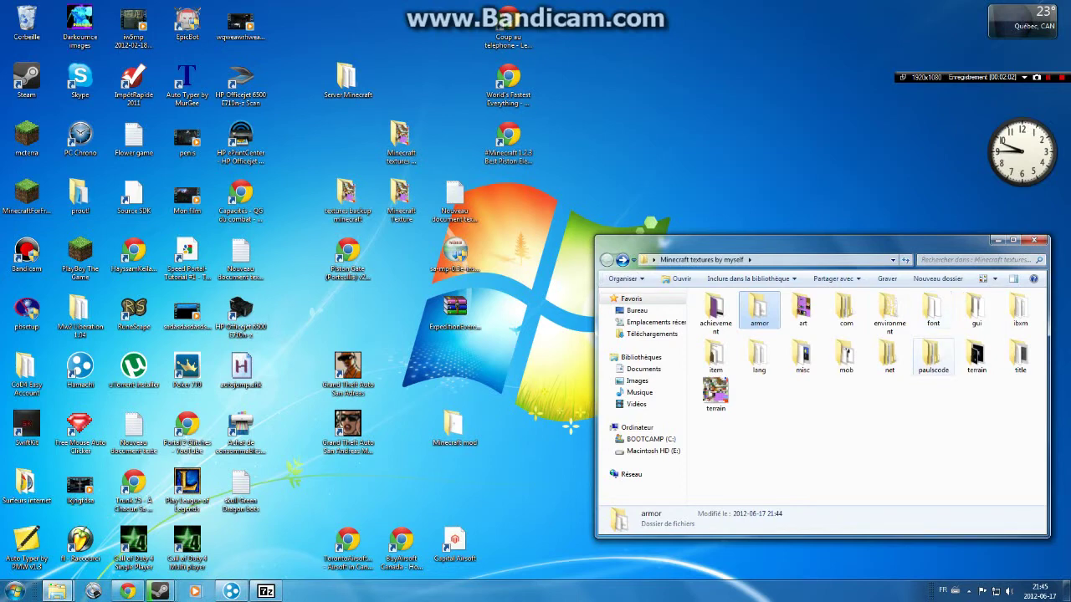
double_click(976, 311)
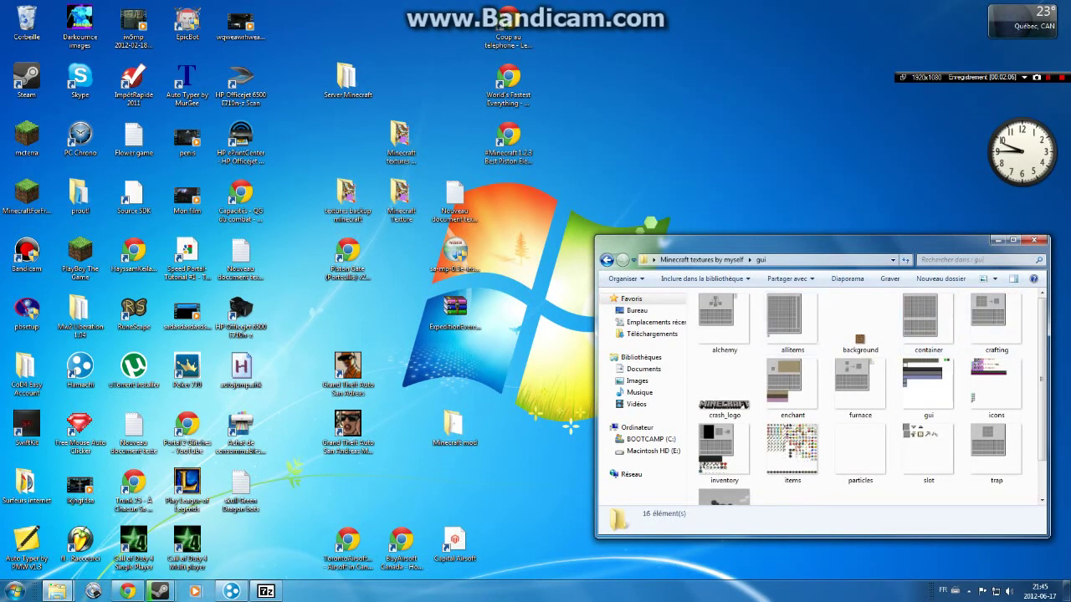
scroll(786, 352, "down", 1)
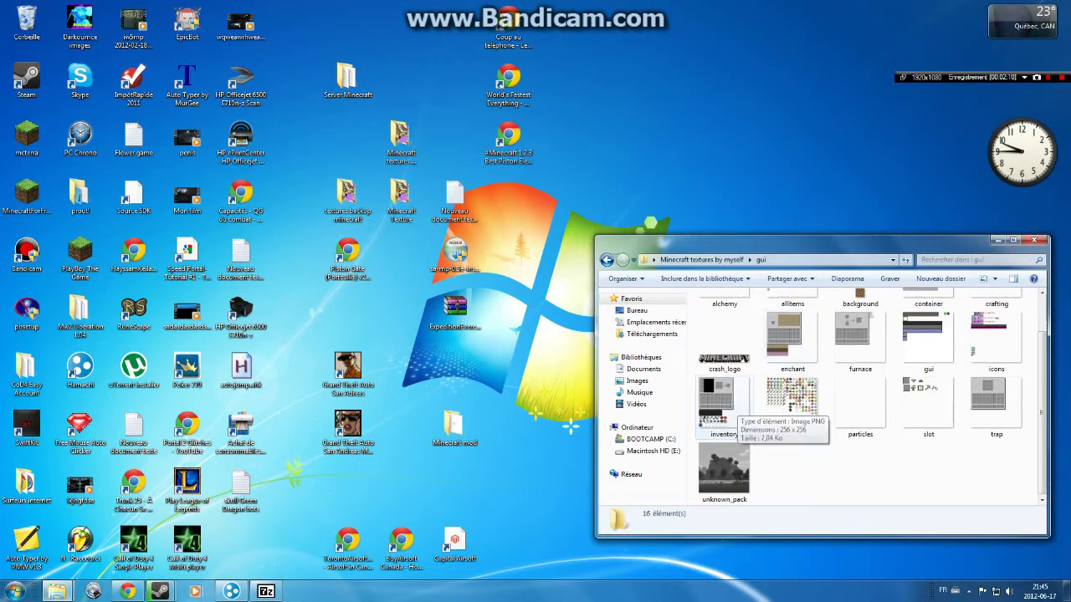
double_click(724, 401)
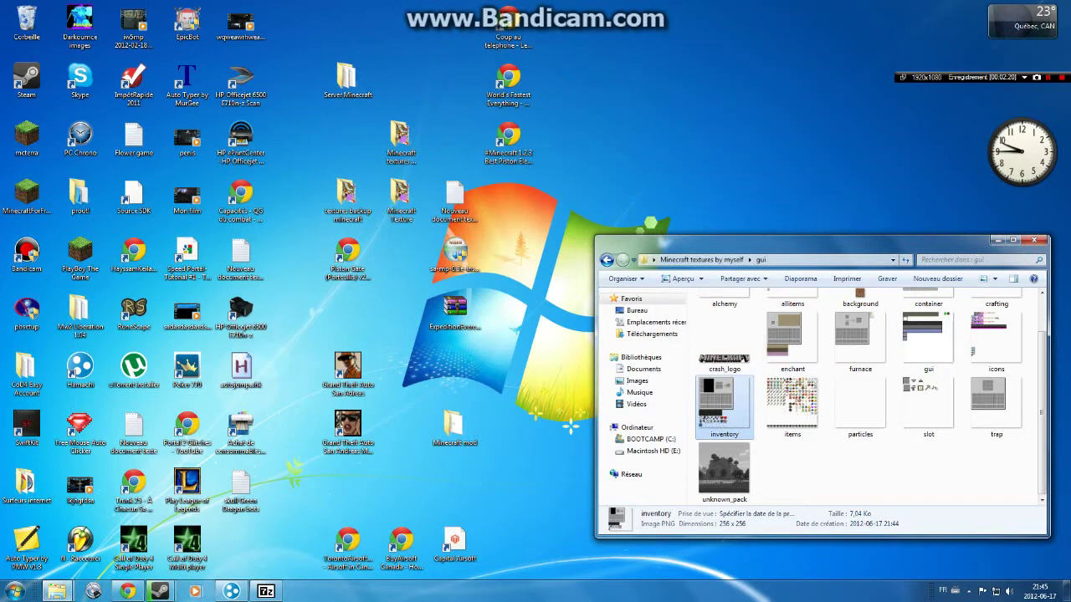
right_click(728, 398)
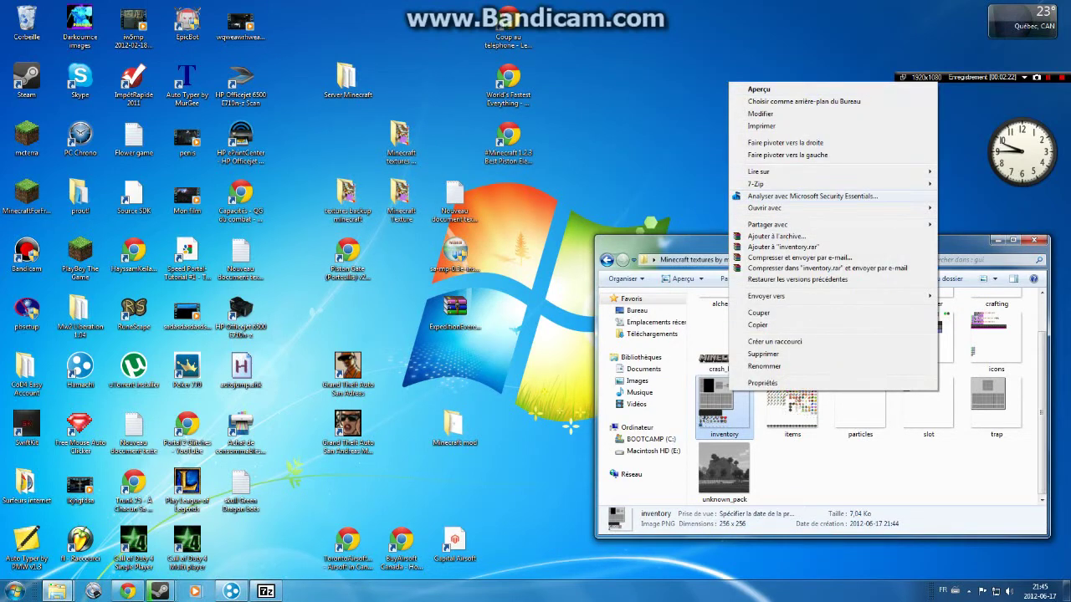
mouse_move(764, 207)
left_click(636, 208)
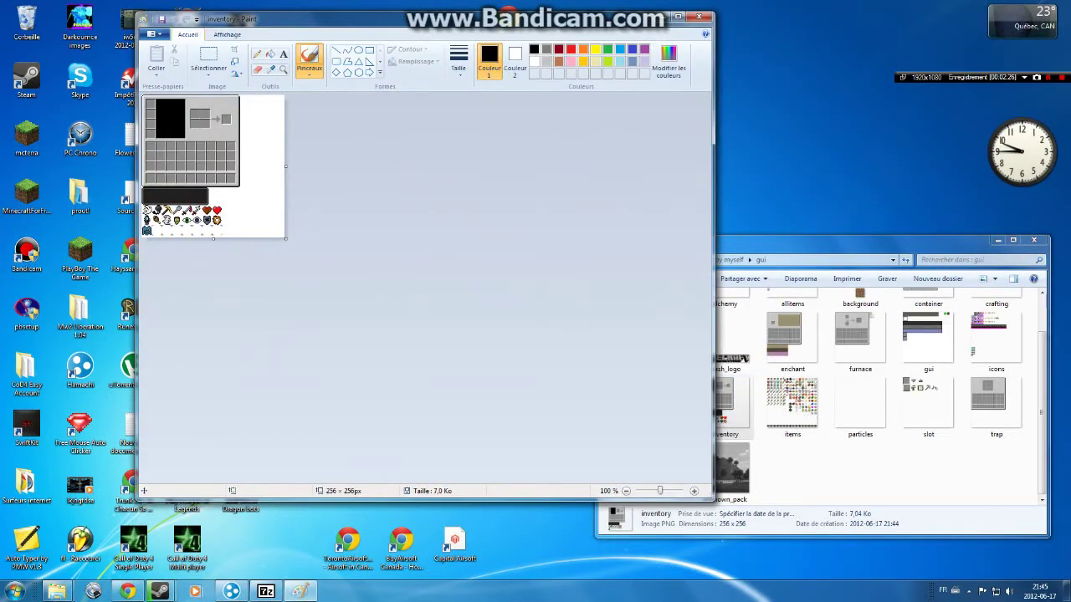
- Zoom the inventory image to 500% and maximize the Paint window
left_click_drag(243, 30, 368, 69)
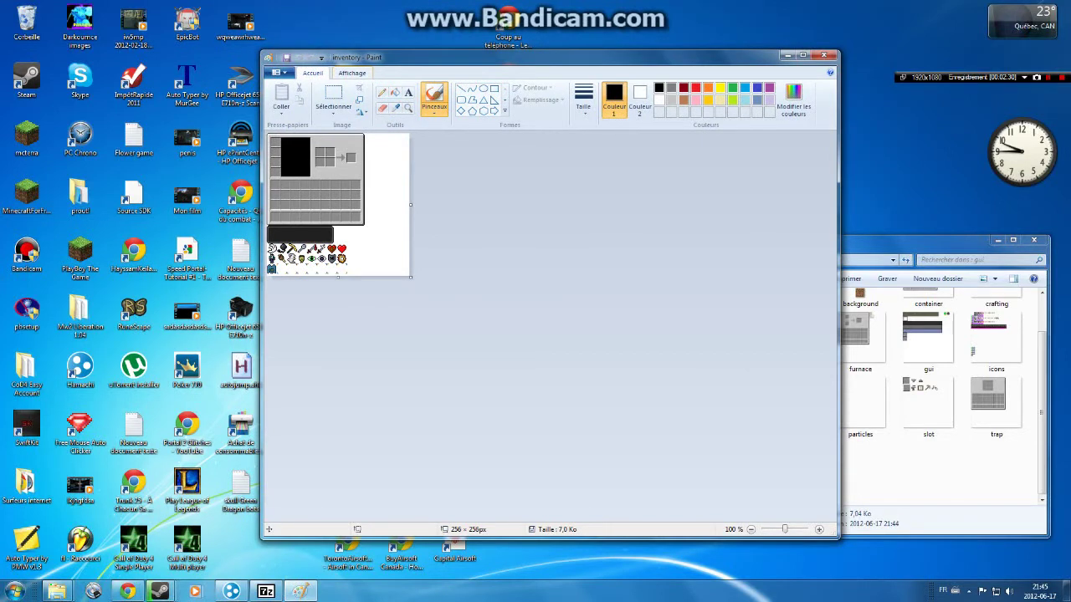
left_click(352, 73)
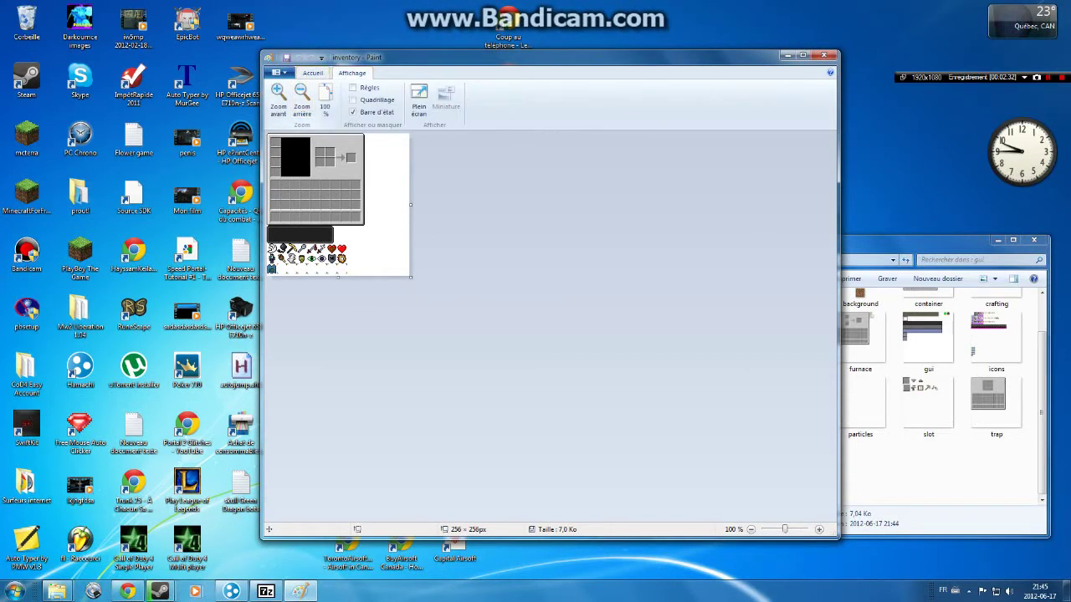
left_click(278, 96)
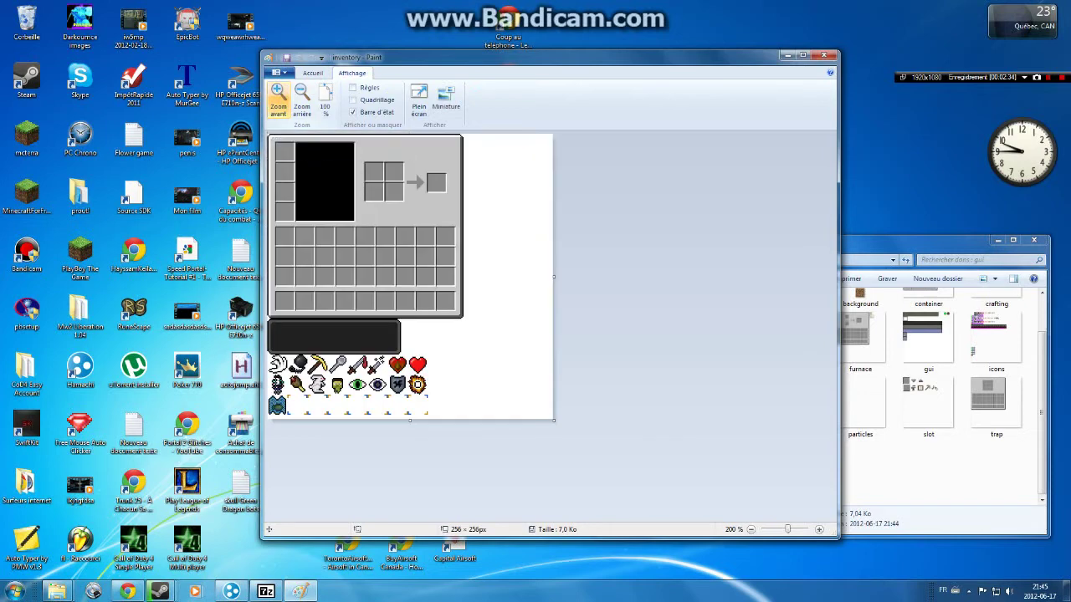
left_click(277, 96)
left_click(278, 97)
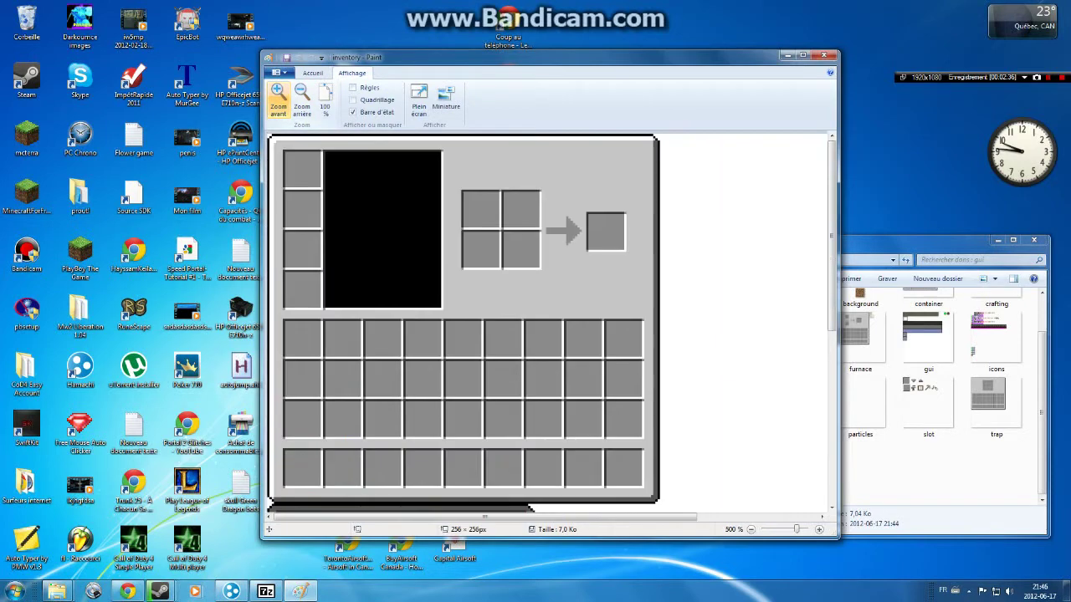
left_click(278, 96)
left_click(802, 55)
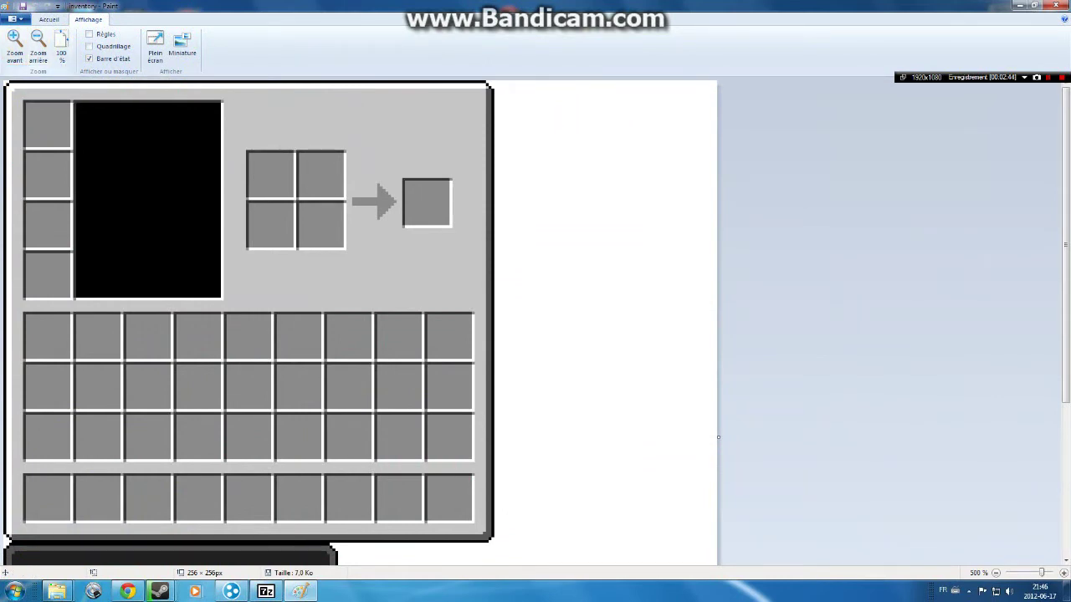
- Fill the black character preview area of the inventory image with red
left_click(49, 18)
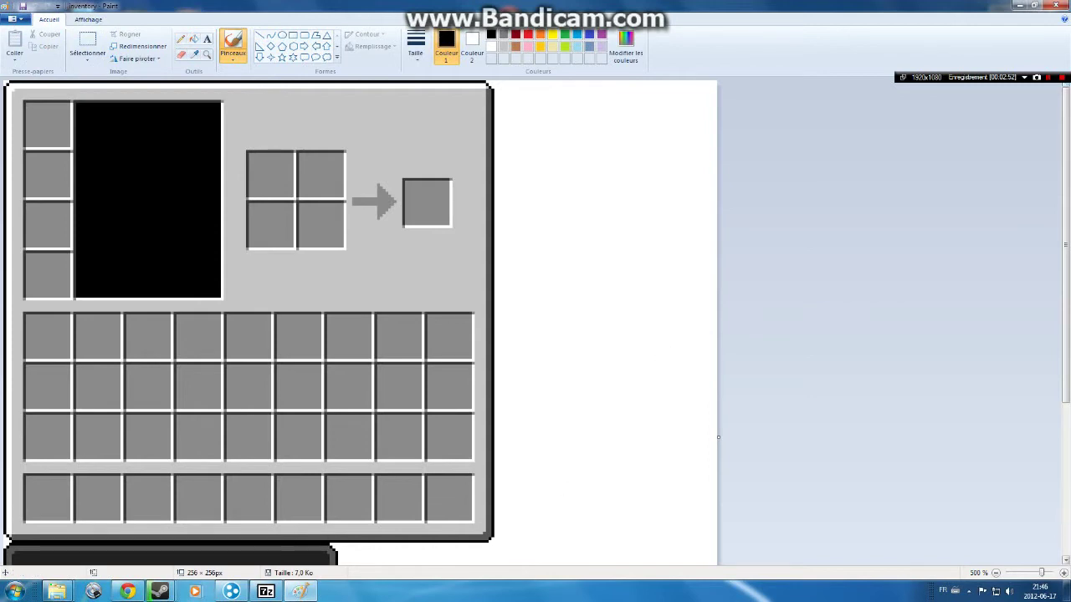
key("shift+F12")
key("shift+F12")
key("shift+F12")
key("shift+F12")
left_click(527, 34)
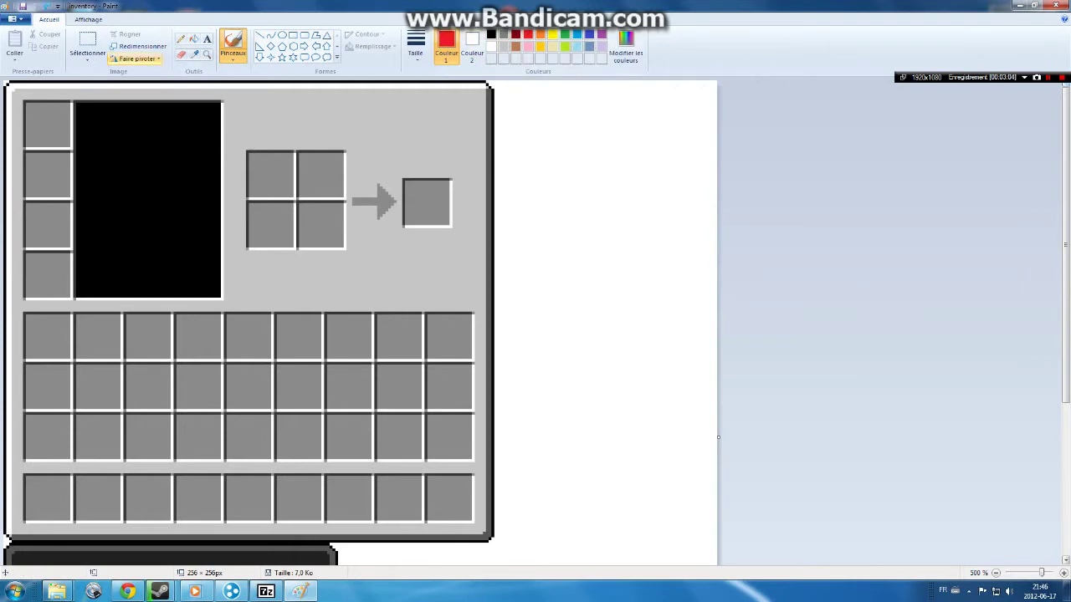
left_click(193, 39)
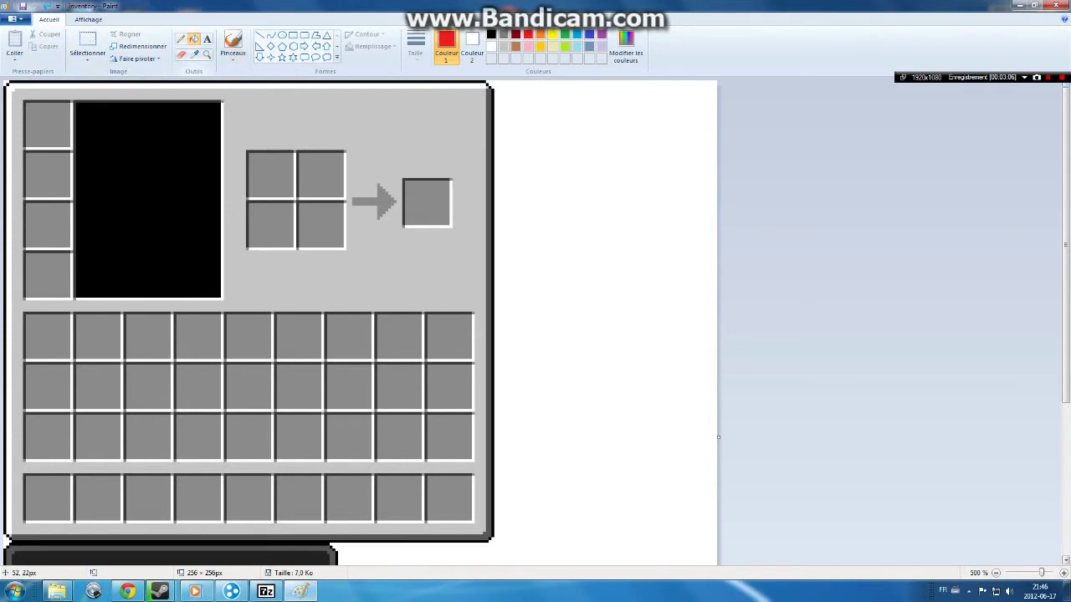
left_click(167, 171)
- Set up the Line tool with light blue and the second-thinnest line width, undoing the thick trial line
left_click(576, 34)
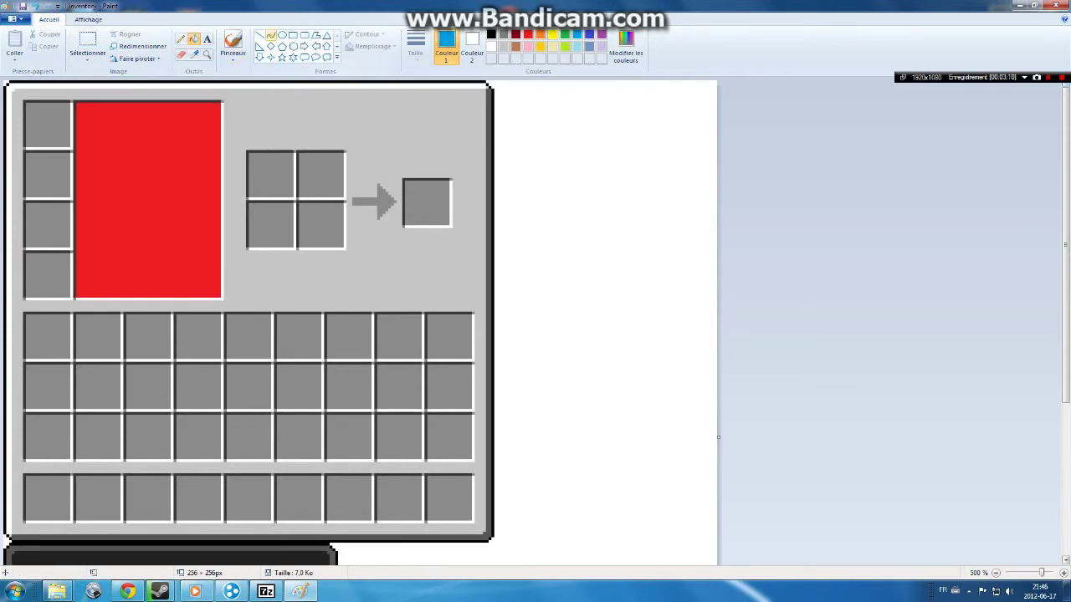
left_click(260, 35)
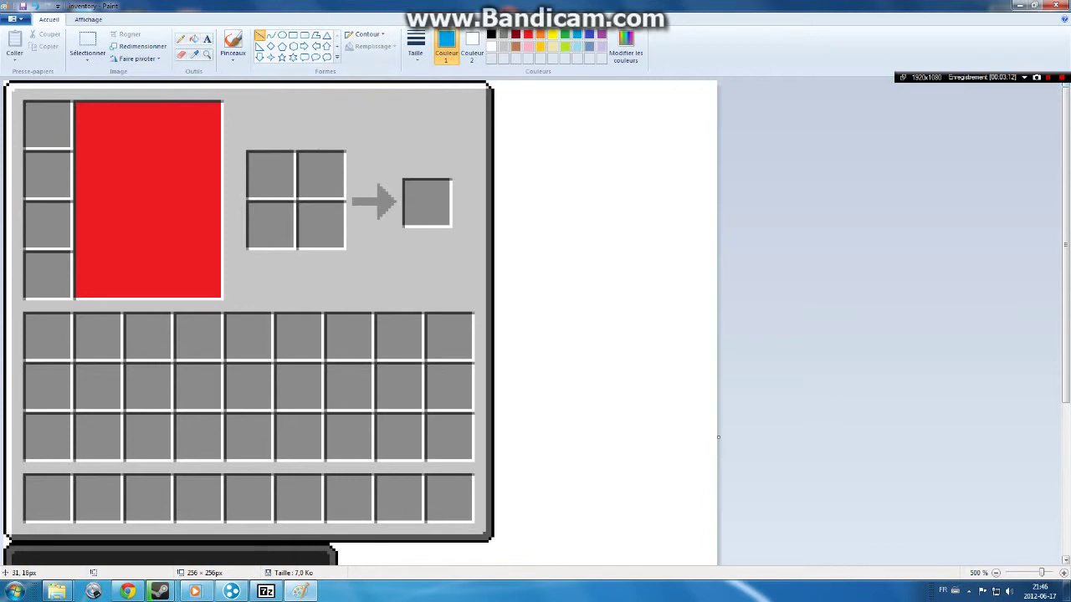
mouse_move(91, 128)
left_mouse_down()
mouse_move(166, 162)
mouse_move(122, 149)
left_mouse_up()
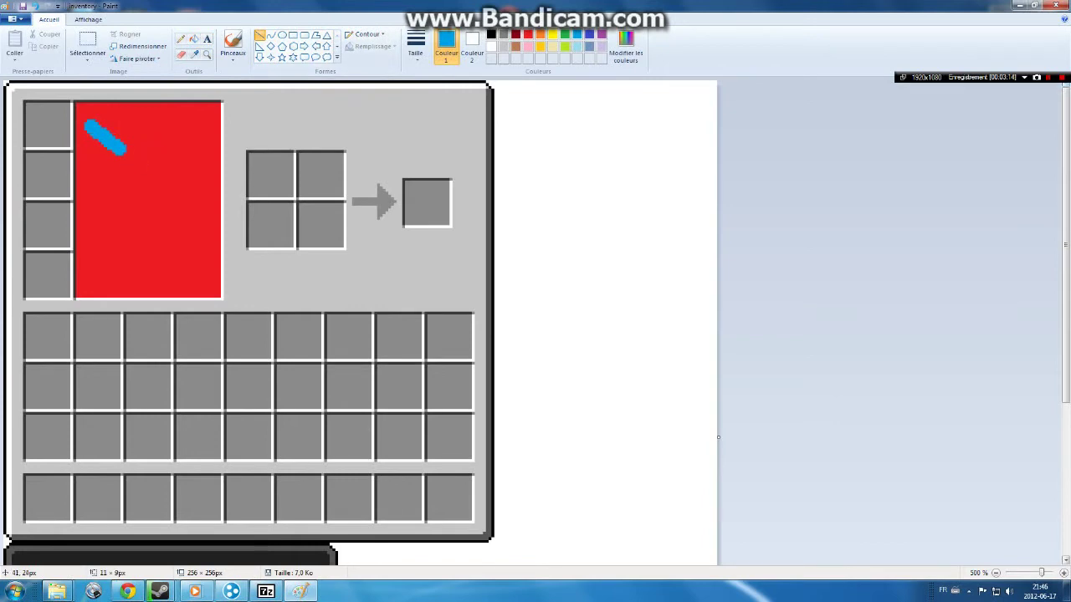
left_click(34, 6)
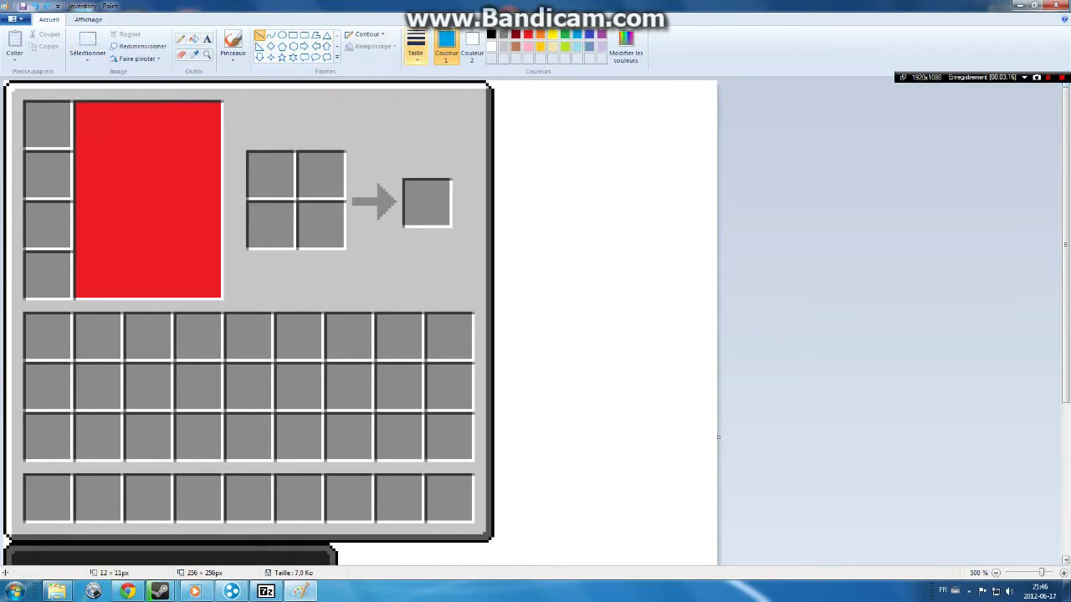
left_click(415, 52)
left_click(435, 78)
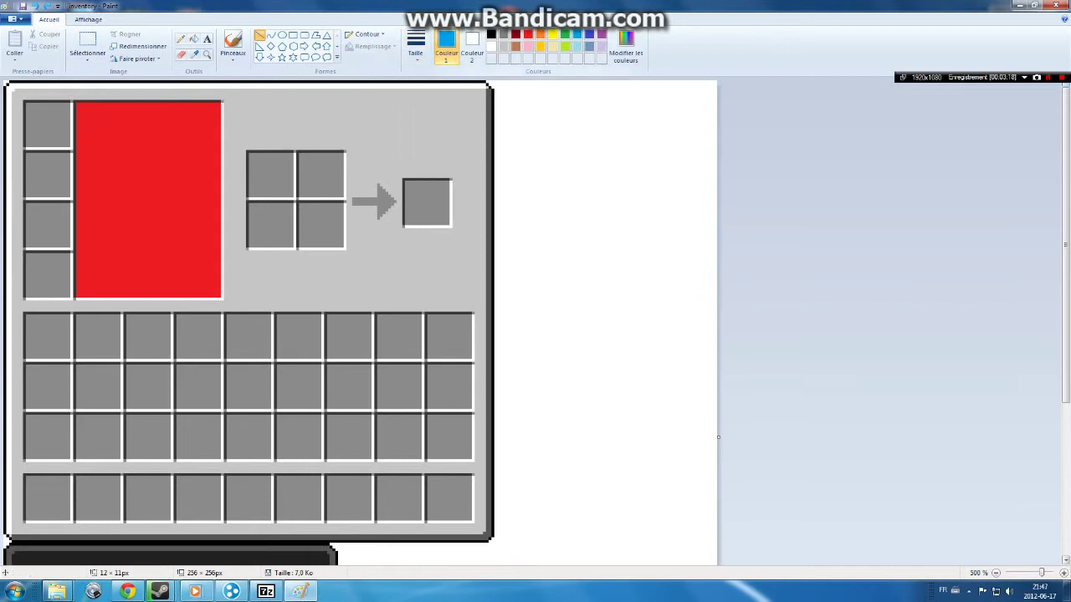
left_click(416, 50)
left_click(440, 99)
mouse_move(86, 123)
left_mouse_down()
mouse_move(155, 150)
mouse_move(196, 125)
left_mouse_up()
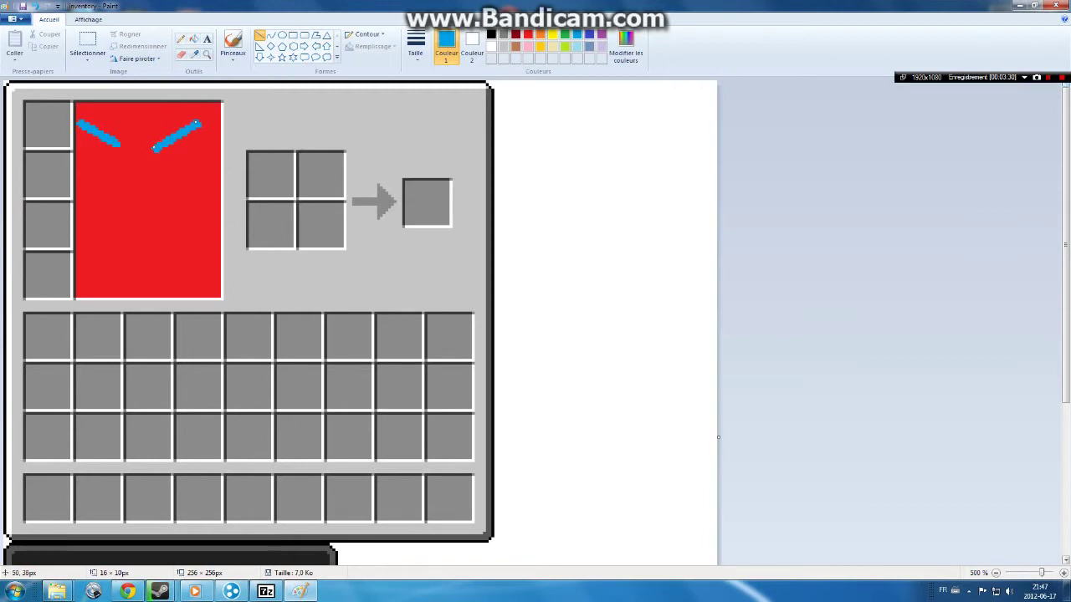
left_click(276, 161)
left_click_drag(156, 152, 209, 145)
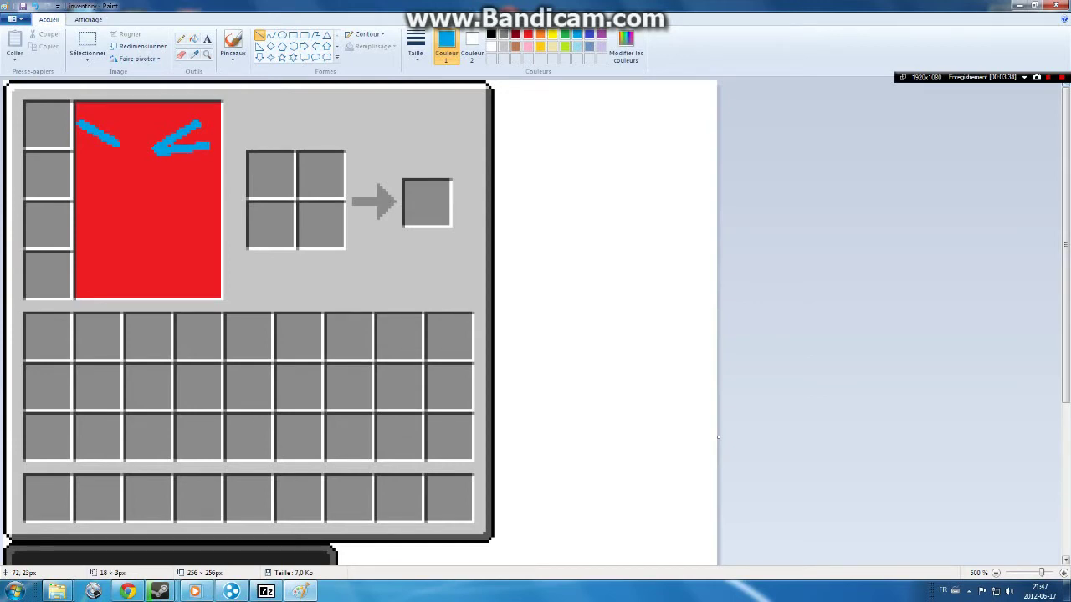
mouse_move(120, 144)
left_mouse_down()
mouse_move(76, 144)
mouse_move(110, 155)
mouse_move(77, 145)
mouse_move(118, 141)
mouse_move(100, 138)
mouse_move(105, 149)
left_mouse_up()
left_click(102, 130)
left_click_drag(94, 130, 98, 130)
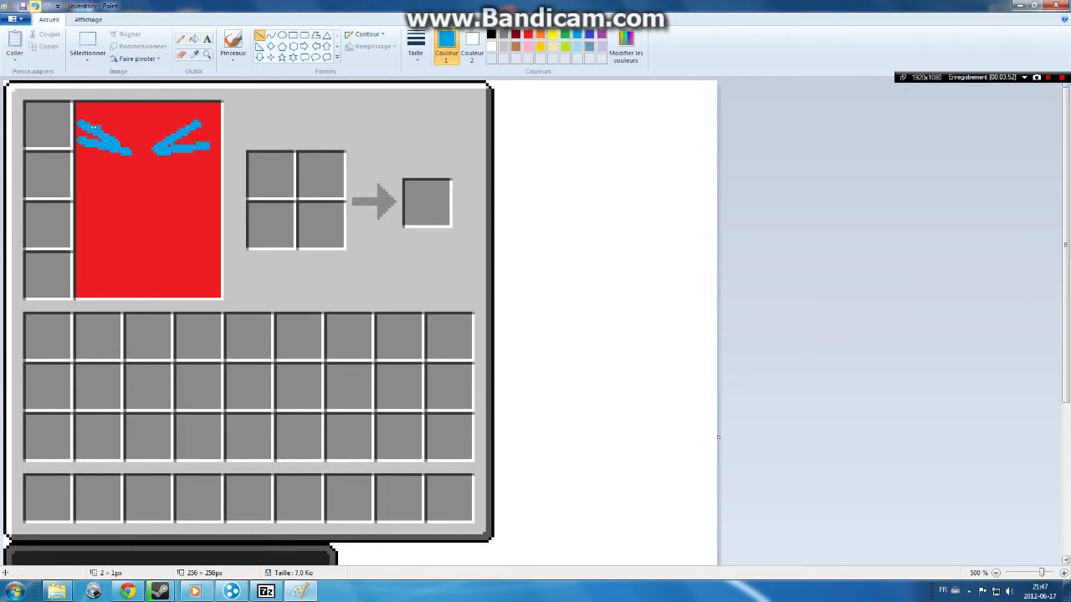
left_click(35, 6)
left_click(36, 6)
left_click(35, 6)
left_click(35, 6)
left_click(34, 6)
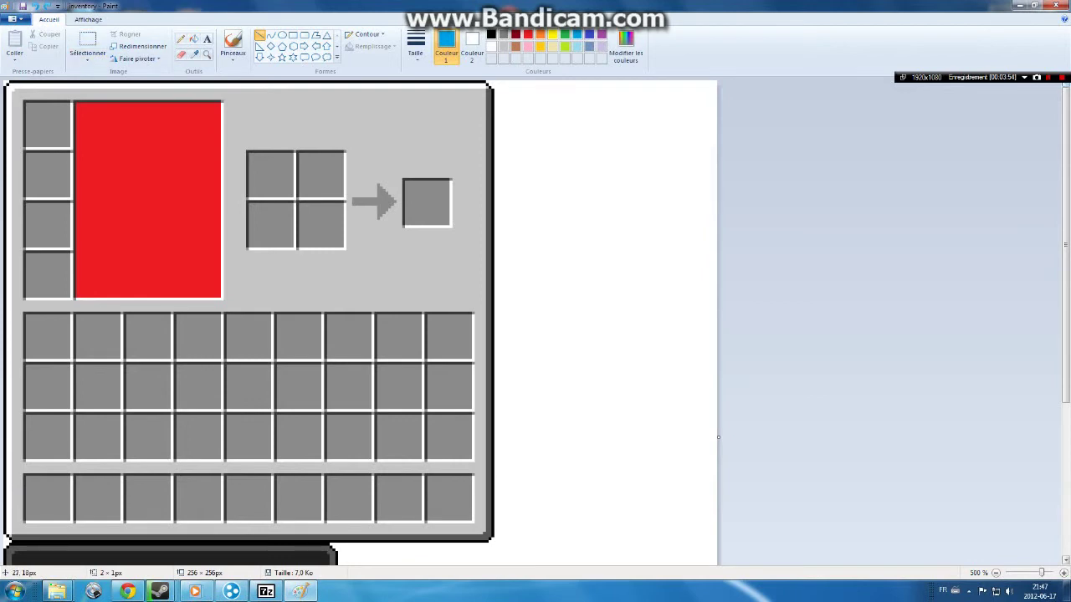
left_click_drag(80, 127, 130, 146)
left_click(594, 171)
mouse_move(130, 149)
left_mouse_down()
mouse_move(81, 149)
mouse_move(83, 162)
mouse_move(106, 138)
mouse_move(108, 115)
mouse_move(100, 171)
mouse_move(82, 155)
mouse_move(100, 163)
left_mouse_up()
key("ctrl+z")
- Draw two light-blue triangular eyes side by side in the upper part of the red area
mouse_move(95, 123)
left_mouse_down()
mouse_move(130, 164)
mouse_move(102, 168)
mouse_move(80, 144)
mouse_move(95, 158)
mouse_move(85, 159)
left_mouse_up()
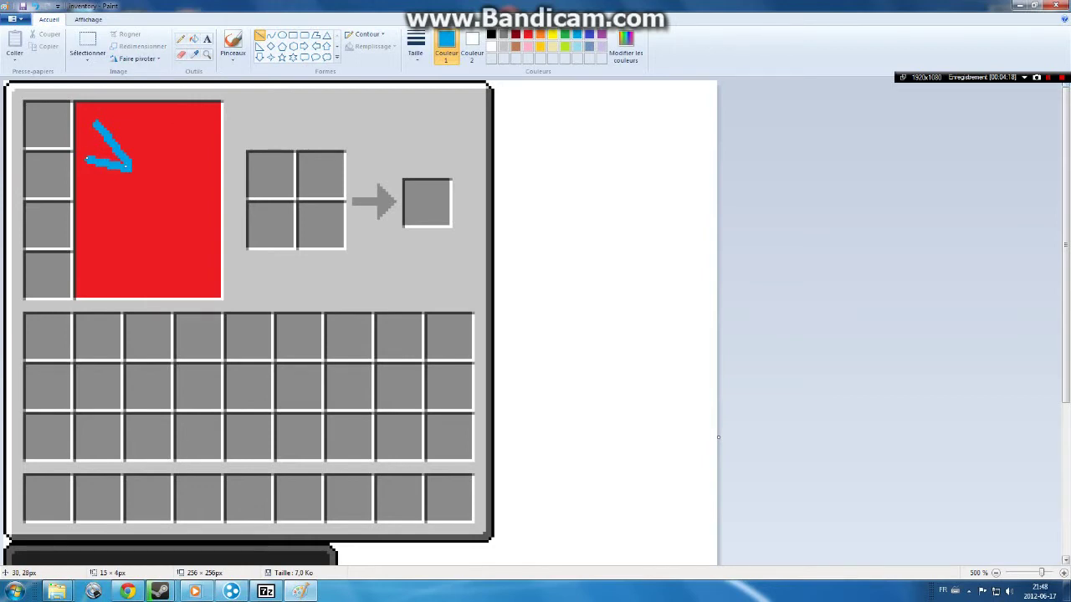
mouse_move(182, 128)
left_mouse_down()
mouse_move(145, 163)
mouse_move(195, 160)
left_mouse_up()
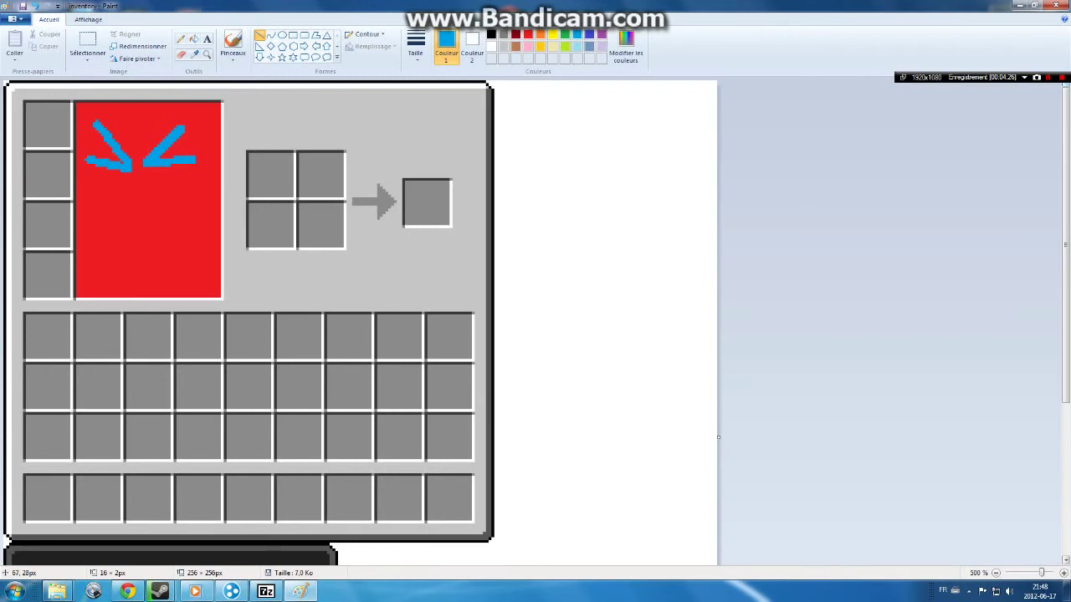
left_click(753, 168)
left_click_drag(181, 129, 199, 164)
left_click(752, 168)
mouse_move(97, 125)
left_mouse_down()
mouse_move(85, 168)
mouse_move(80, 159)
left_mouse_up()
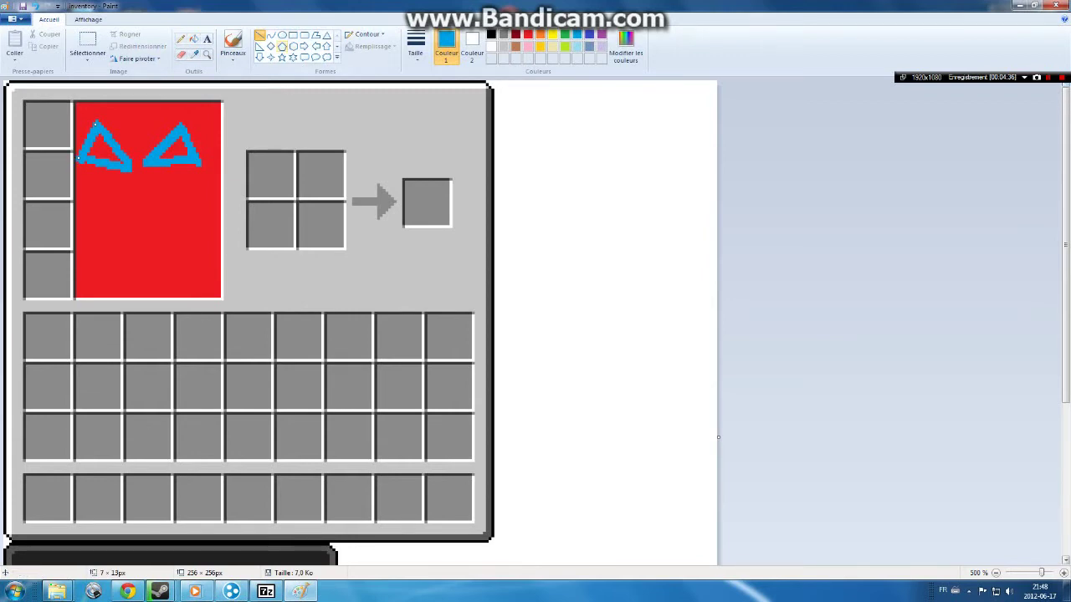
- Draw a black circle about 6 px wide with the thinnest outline inside each light-blue eye
left_click(282, 35)
left_click(491, 35)
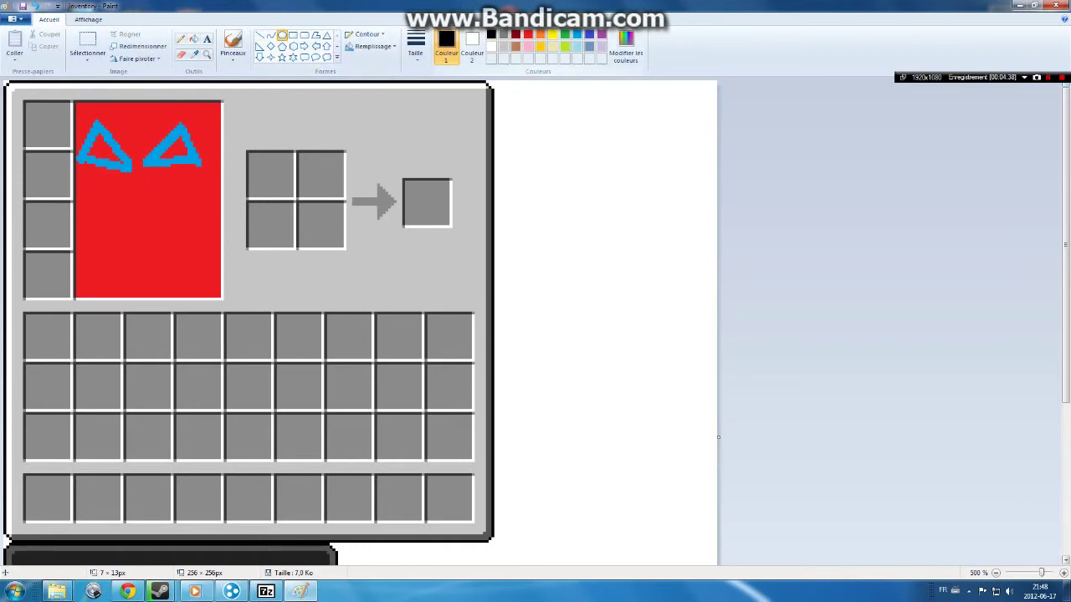
left_click(416, 46)
left_click(441, 78)
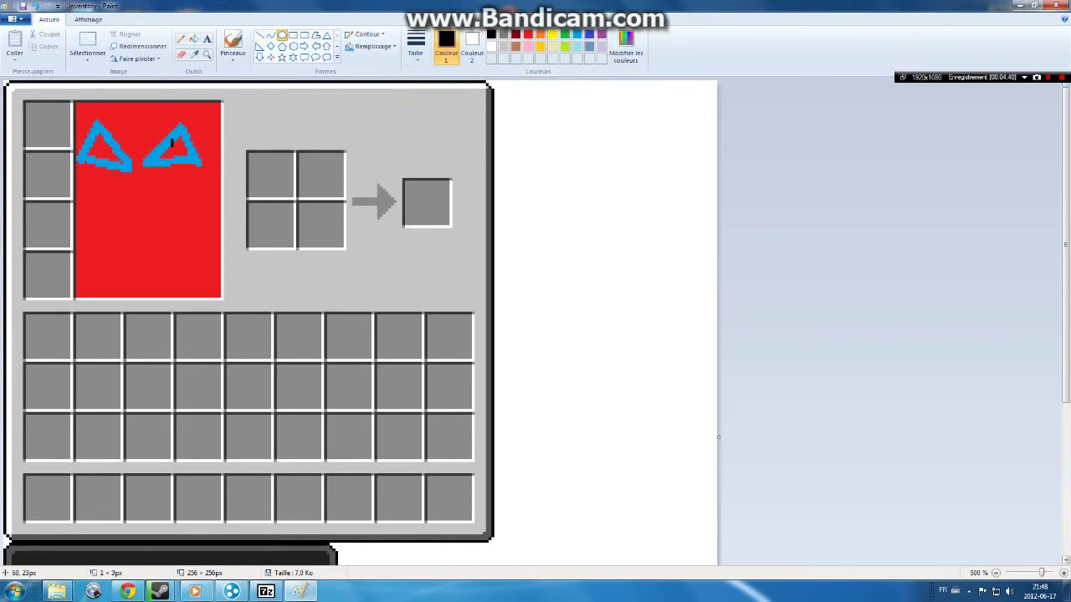
left_click_drag(173, 139, 187, 155)
mouse_move(93, 142)
left_mouse_down()
mouse_move(106, 159)
mouse_move(91, 157)
left_mouse_up()
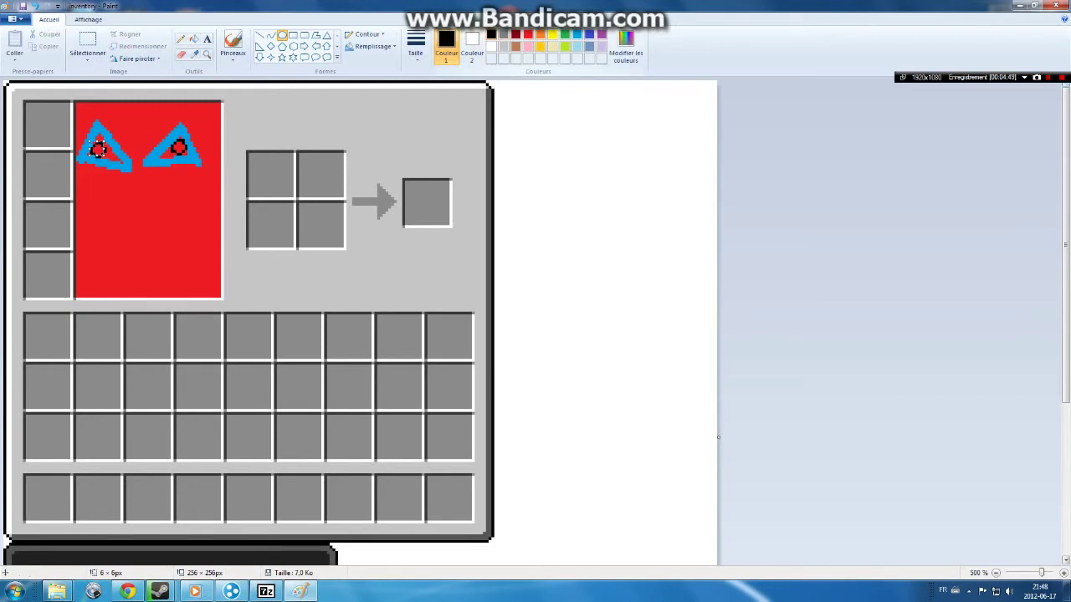
- Paint black pupils in both eyes and a curved mouth in the red area with the thinnest brush
left_click(233, 46)
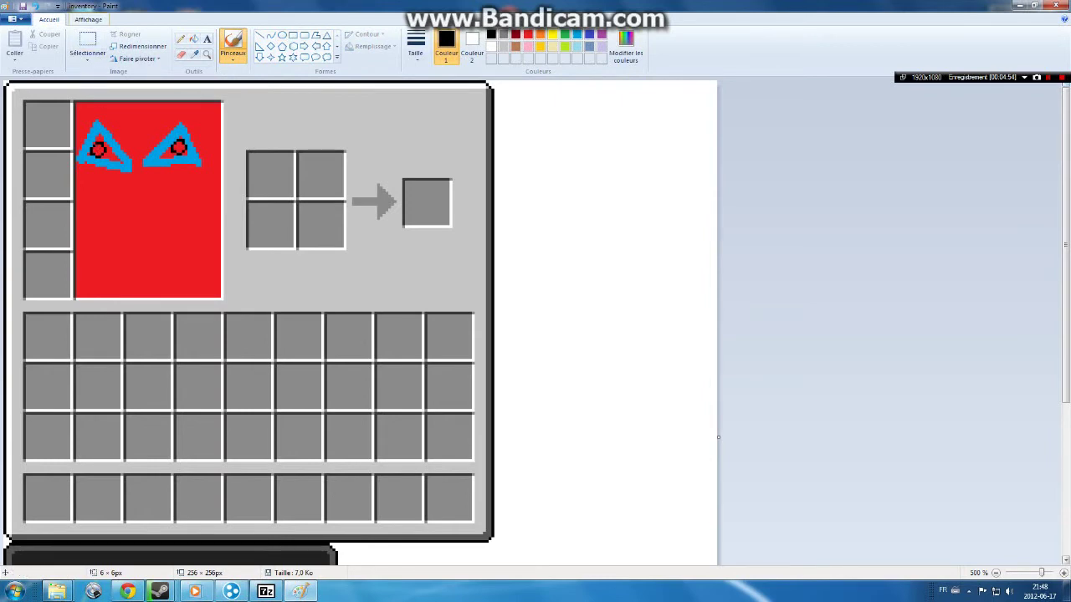
left_click(415, 46)
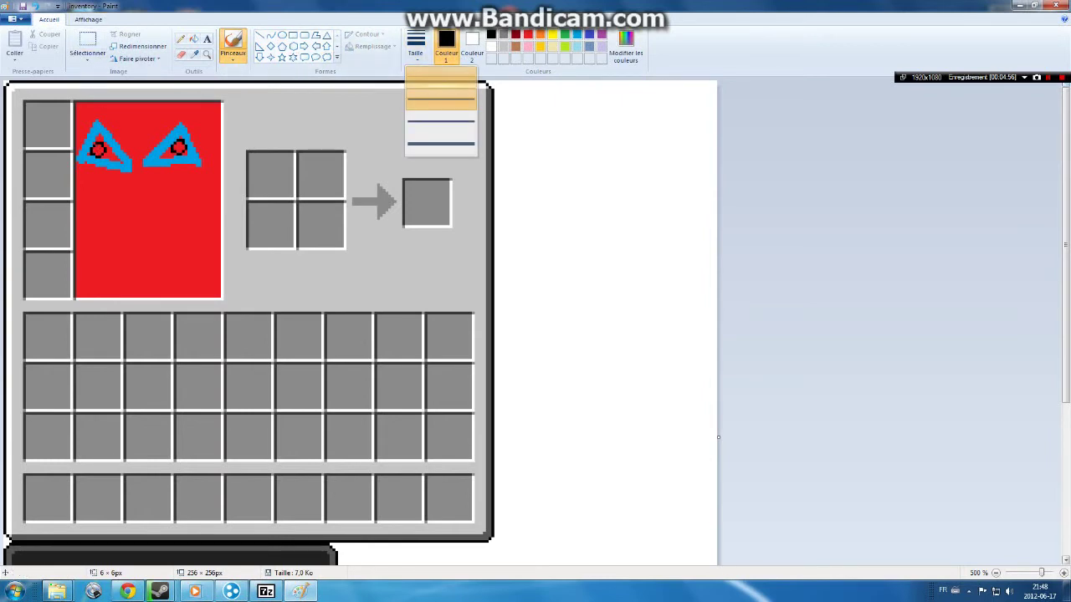
left_click(441, 79)
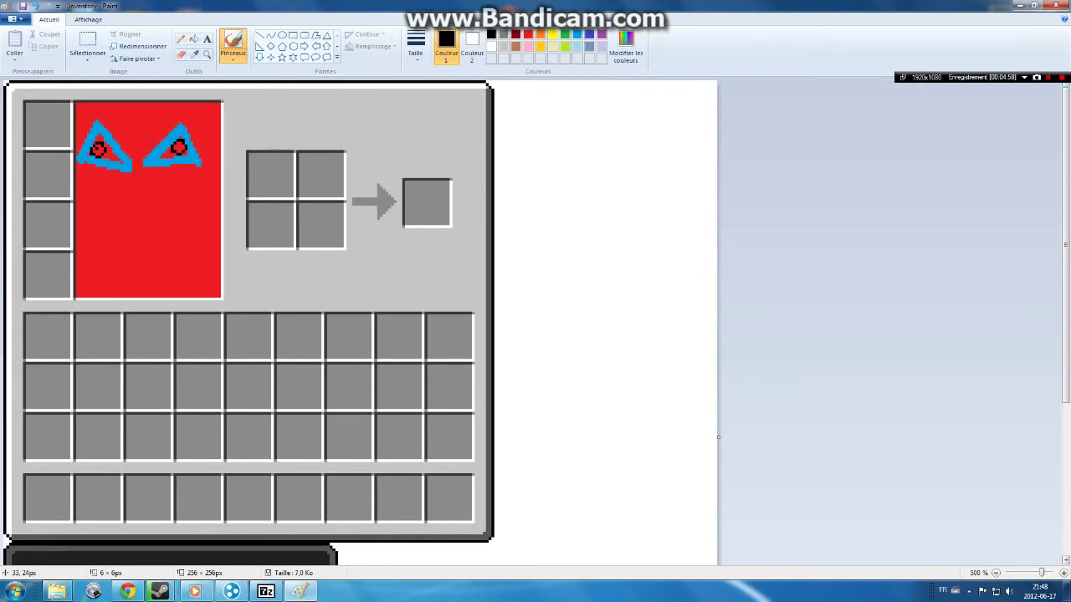
left_click_drag(97, 150, 100, 153)
mouse_move(177, 224)
left_mouse_down()
mouse_move(172, 263)
mouse_move(99, 268)
left_mouse_up()
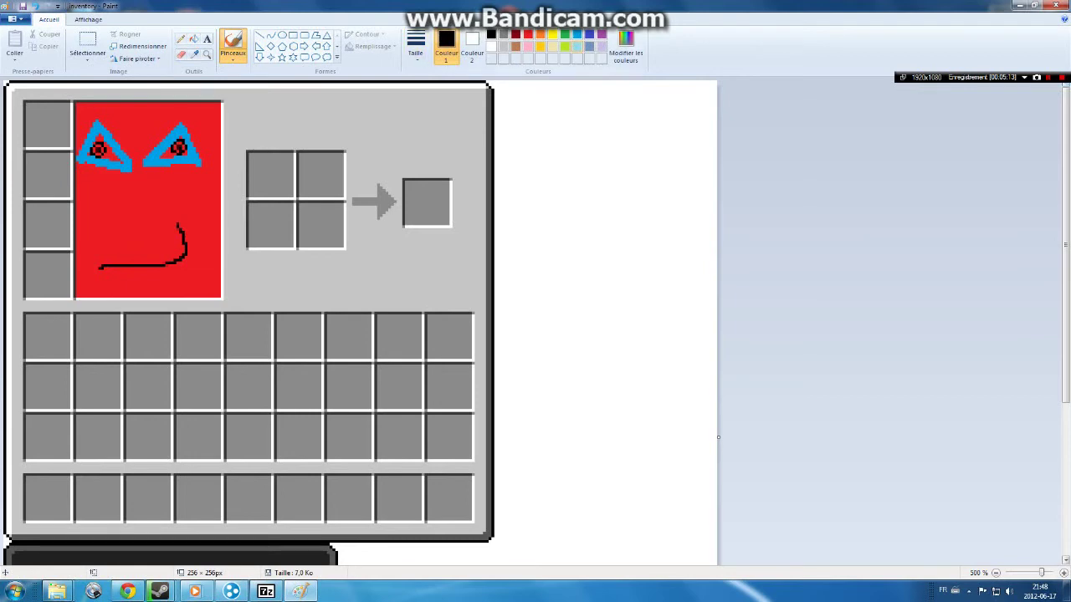
- Fill the light grey background of the inventory panel with green
left_click(565, 34)
left_click(193, 40)
left_click(460, 135)
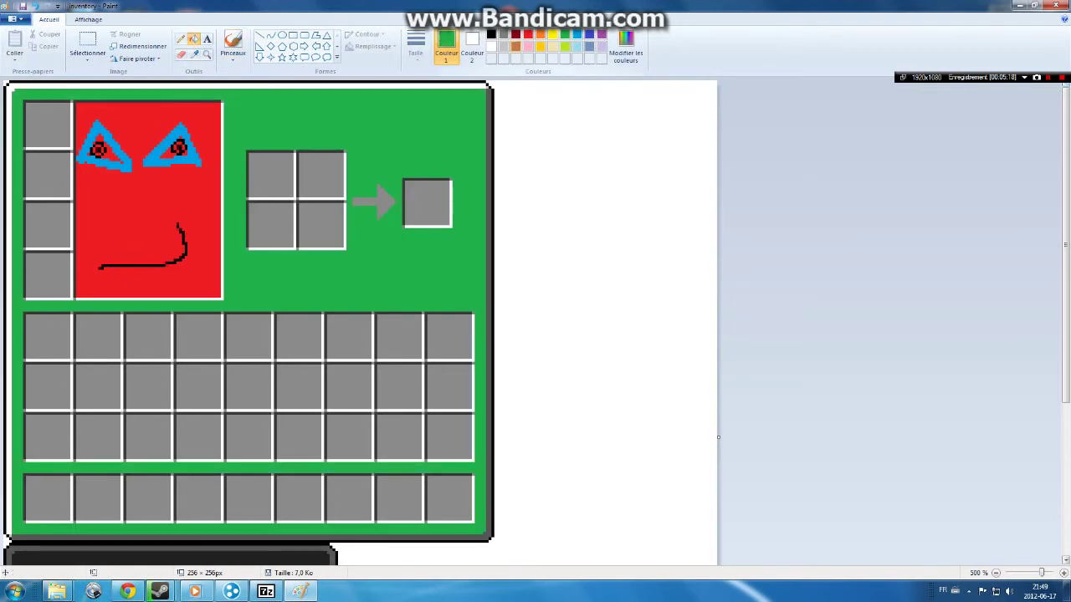
- Fill the upper-right cell of the 2×2 crafting grid with orange
left_click(528, 34)
left_click(539, 34)
left_click(321, 174)
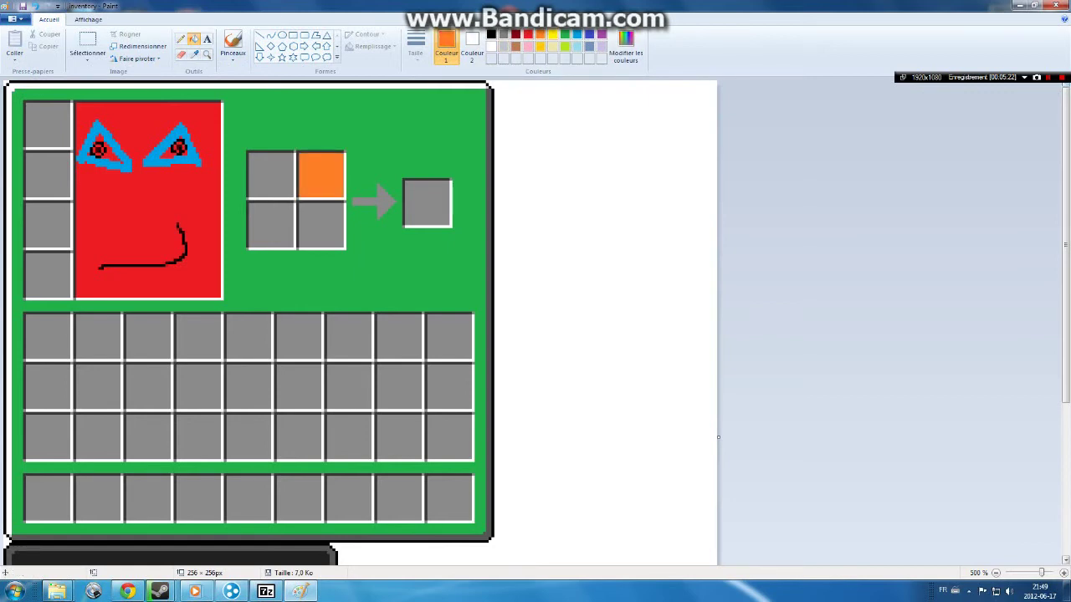
- Fill the crafting grid's lower-left cell with green, upper-left with yellow and lower-right with beige
left_click(552, 35)
left_click(564, 34)
left_click(270, 225)
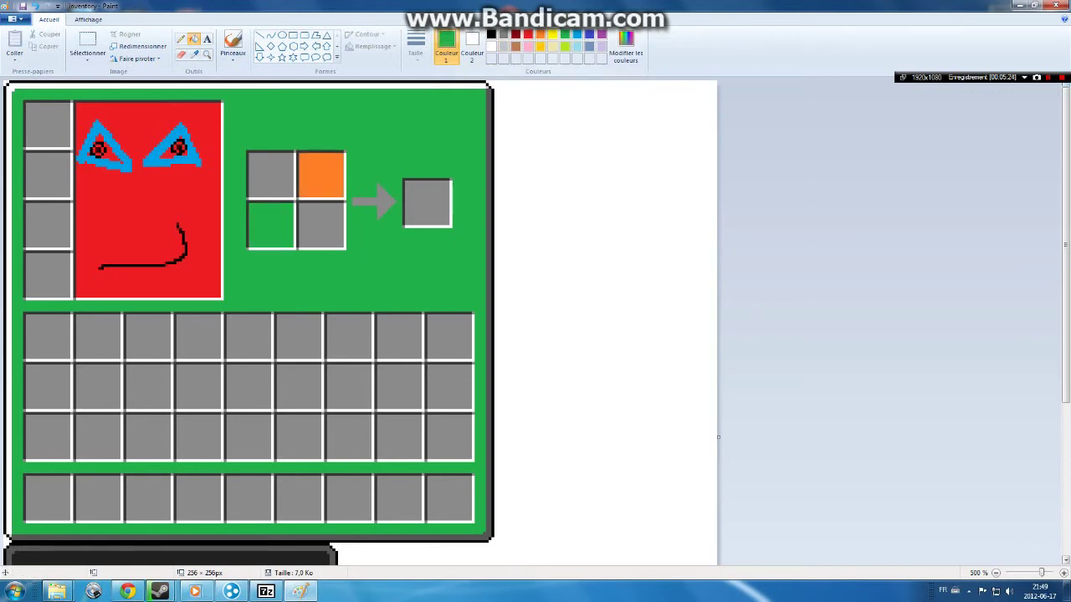
left_click(552, 34)
left_click(270, 174)
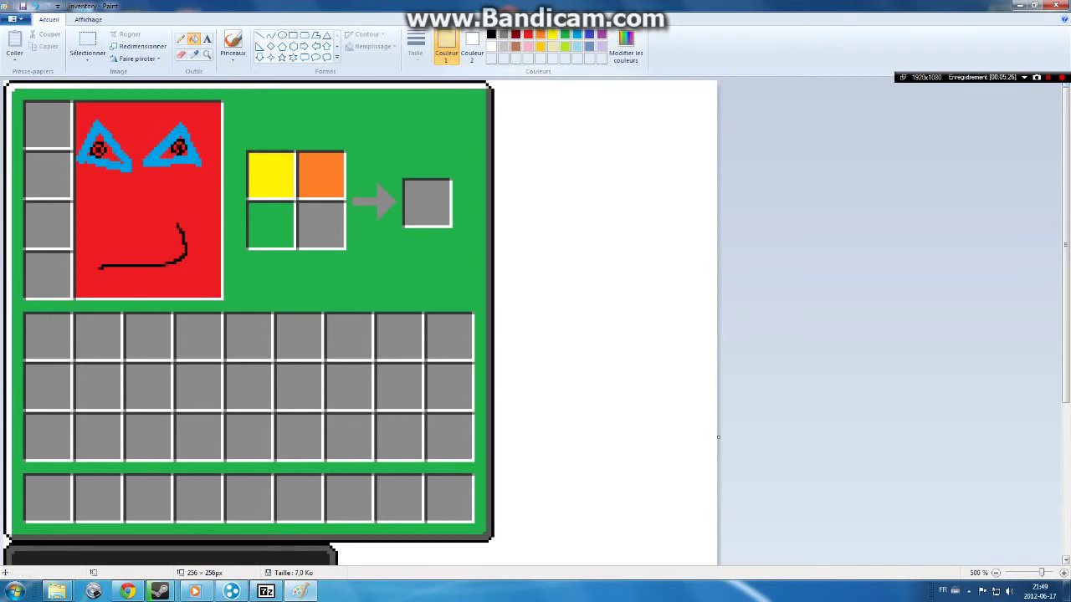
left_click(321, 225)
- Fill the crafting result slot with black and the arrow before it with purple
left_click(515, 34)
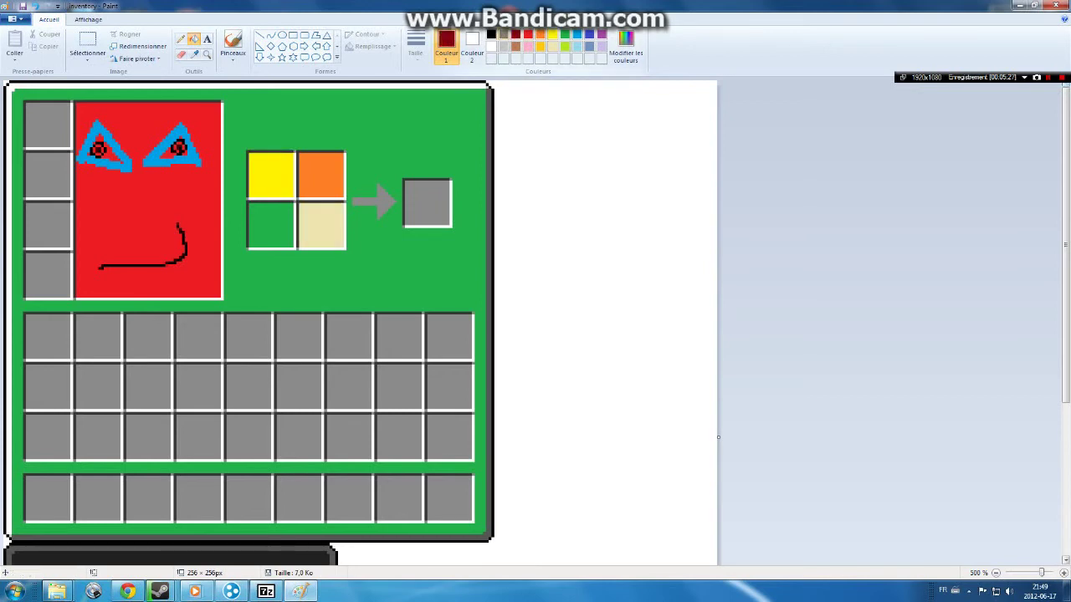
left_click(491, 34)
left_click(427, 203)
left_click(602, 35)
left_click(384, 207)
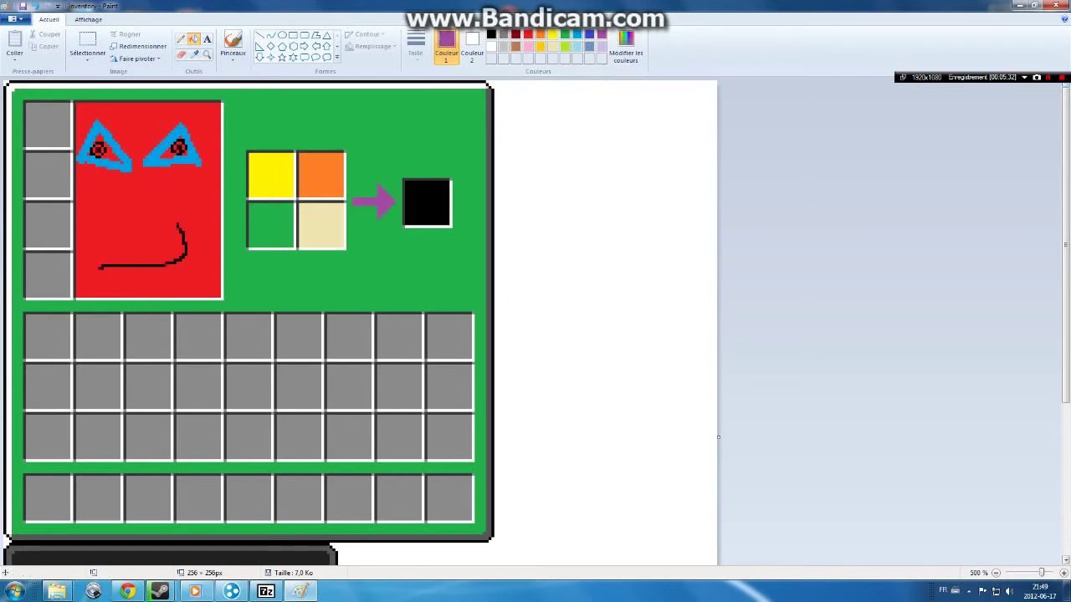
- Fill the two middle armour slots with blue-grey and the top and bottom ones with brown
left_click(589, 46)
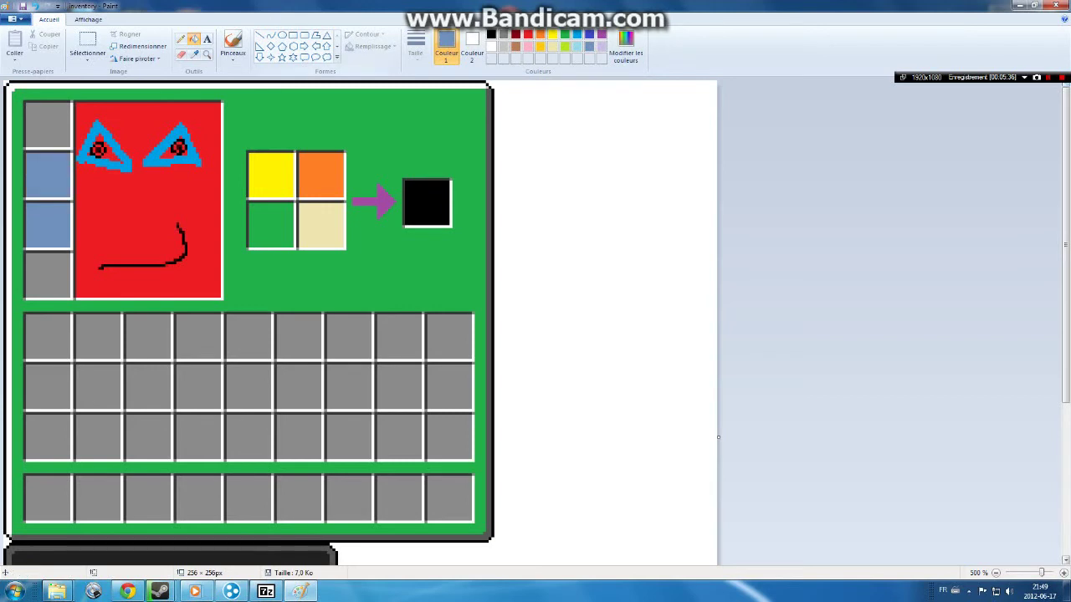
left_click(516, 46)
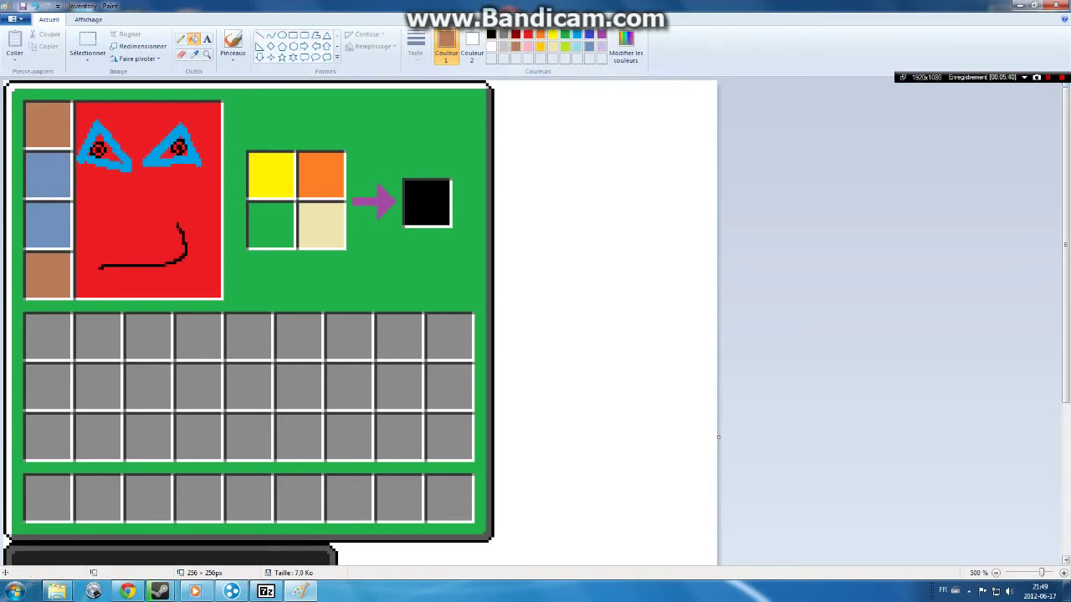
- Fill alternating slots of the three main inventory rows with dark red in a checkerboard pattern, starting at the upper-left slot
left_click(516, 34)
left_click(47, 337)
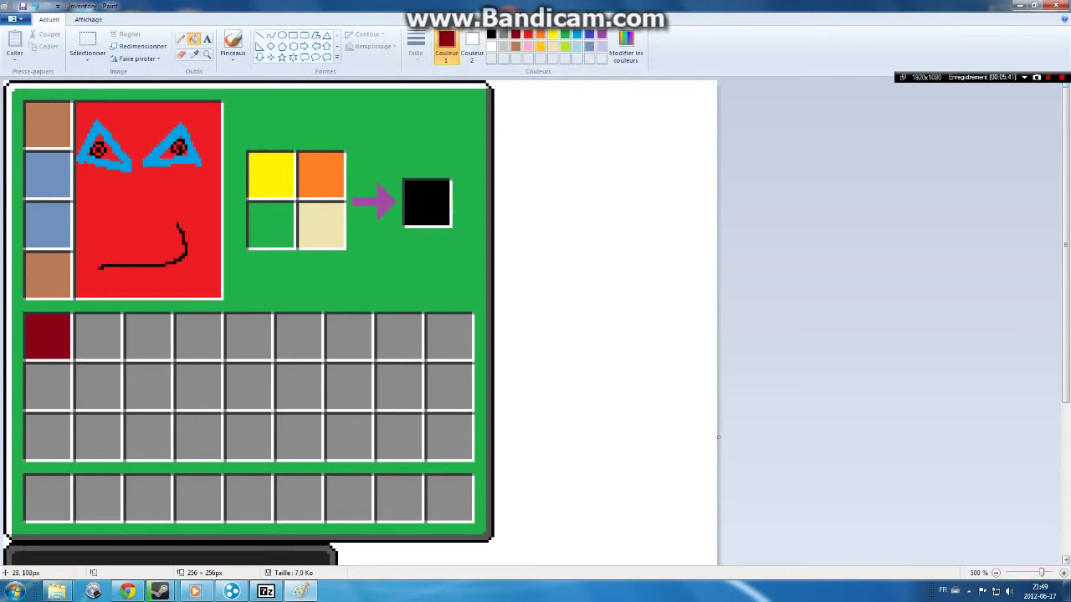
left_click(98, 387)
left_click(148, 437)
left_click(198, 388)
left_click(248, 337)
left_click(298, 387)
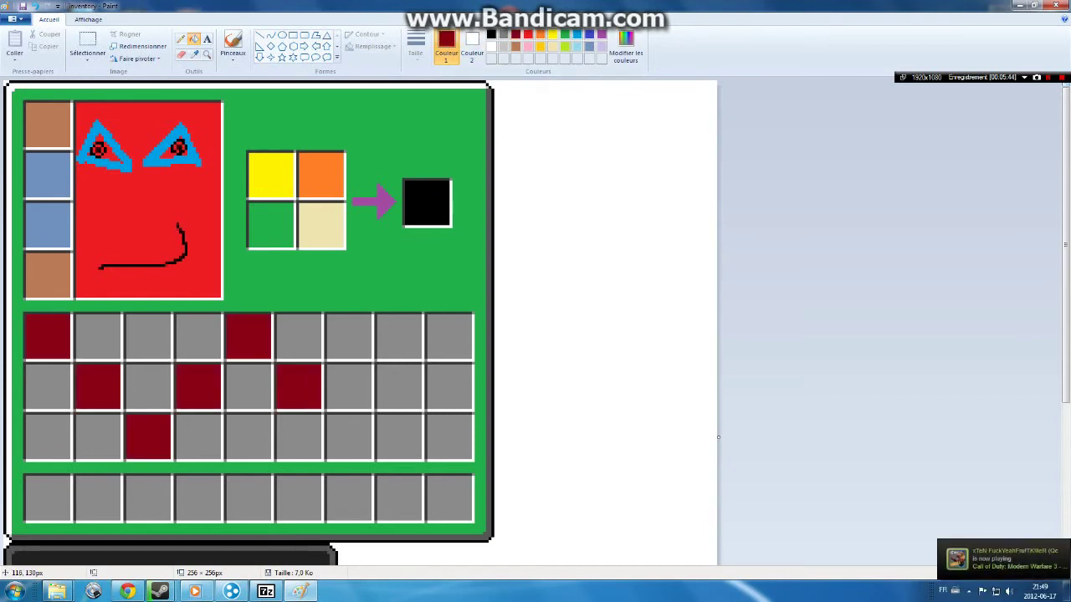
left_click(349, 438)
left_click(399, 387)
left_click(449, 337)
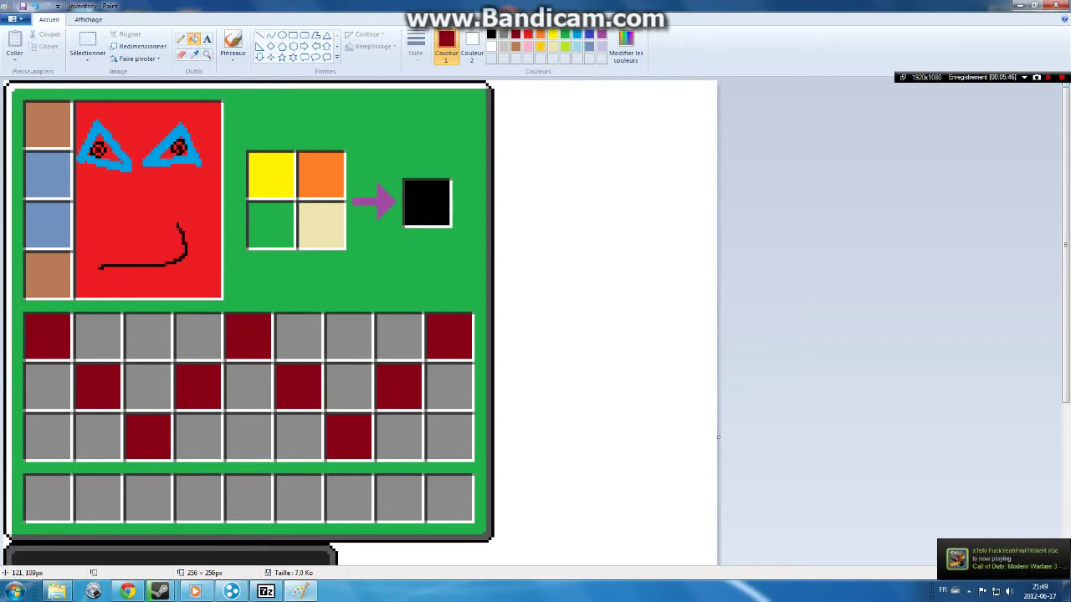
left_click(450, 438)
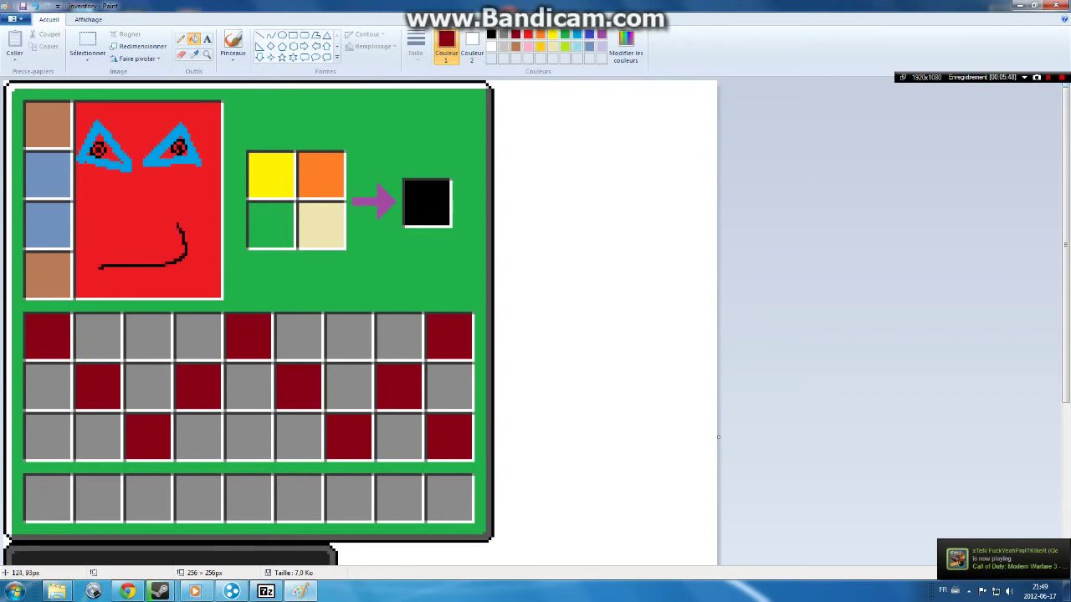
left_click(349, 337)
left_click(248, 437)
left_click(148, 337)
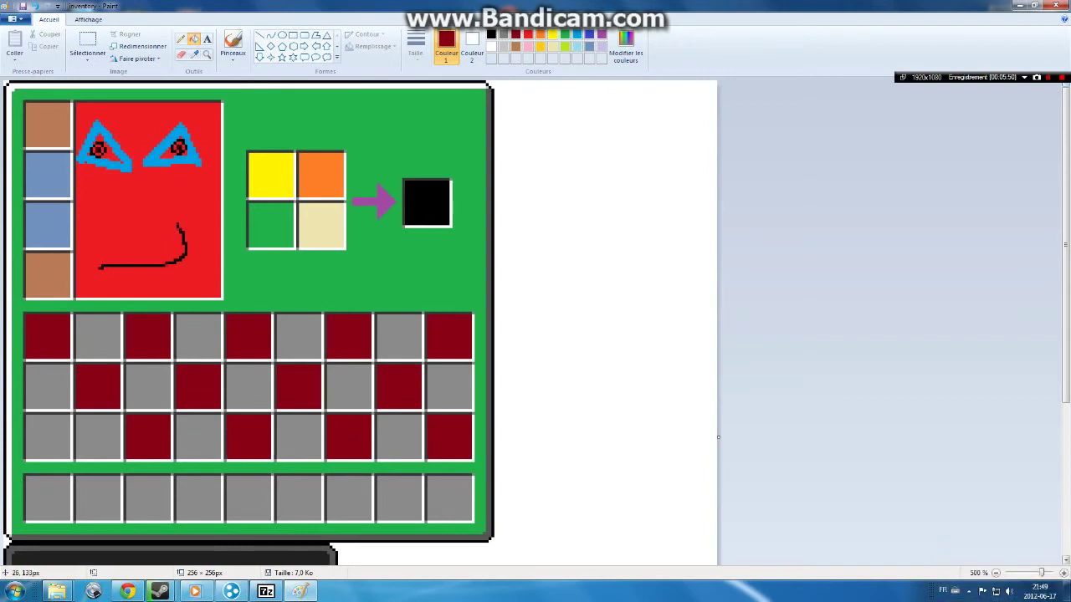
left_click(48, 438)
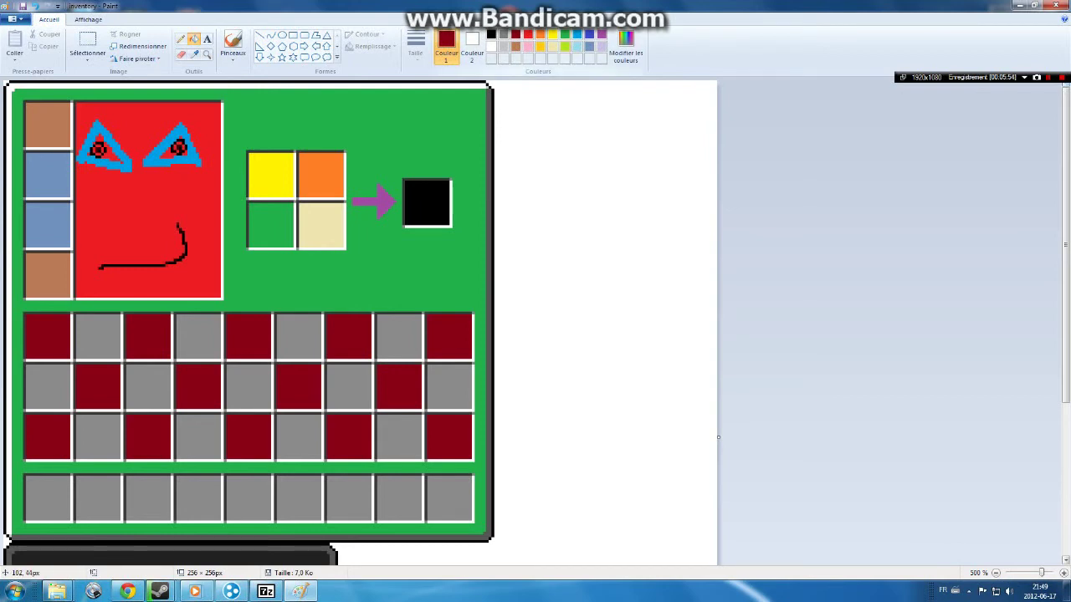
- Fill the second, fourth, sixth and eighth hotbar slots with dark red
left_click(98, 499)
left_click(198, 498)
left_click(299, 499)
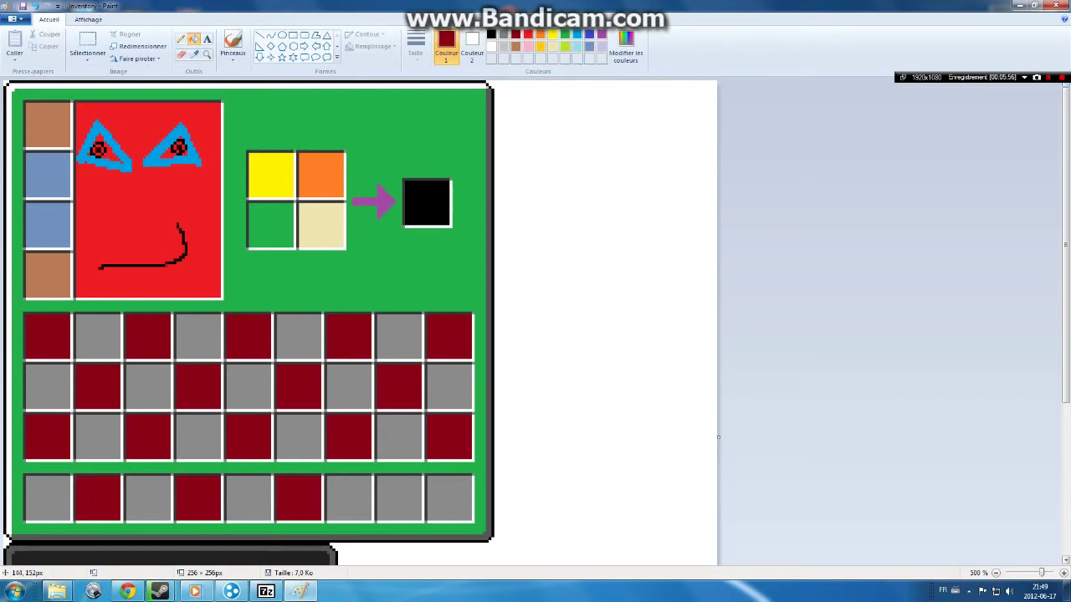
left_click(399, 498)
- Fill the grey inventory and hotbar slots with light blue, except the four nearest the lower-left corner
left_click(577, 34)
left_click(449, 498)
left_click(399, 438)
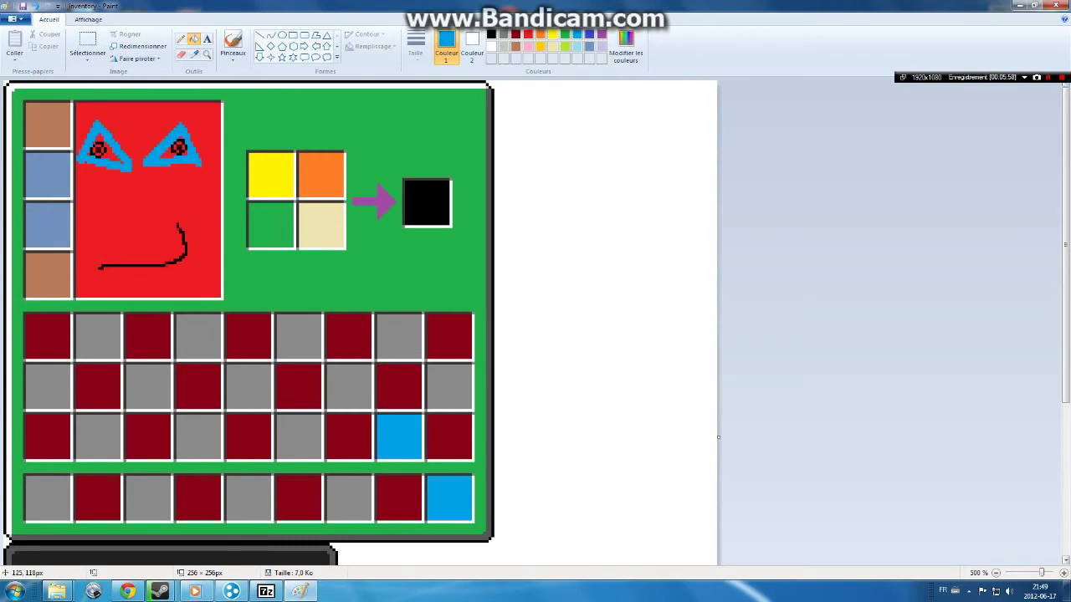
left_click(349, 387)
left_click(298, 337)
left_click(399, 337)
left_click(450, 387)
left_click(349, 499)
left_click(299, 437)
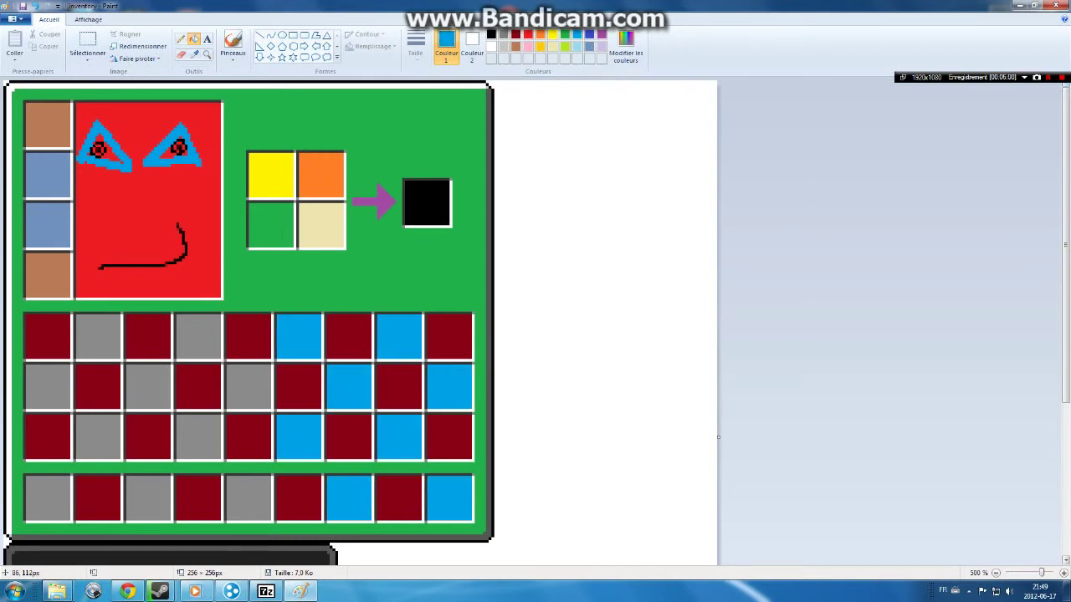
left_click(249, 388)
left_click(198, 337)
left_click(98, 337)
left_click(148, 387)
left_click(198, 438)
left_click(248, 498)
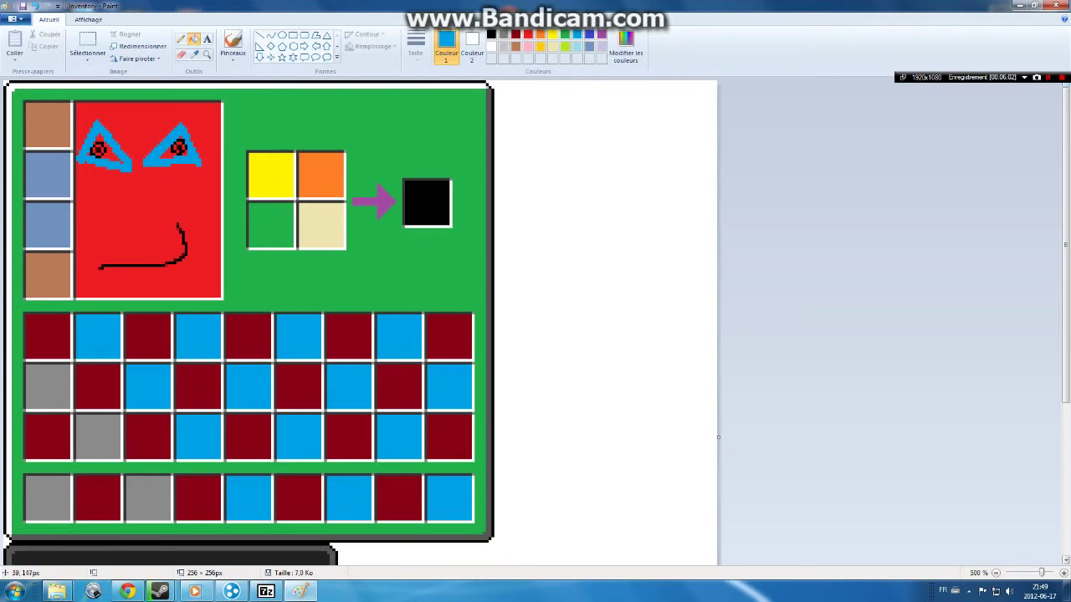
left_click(98, 499)
left_click(504, 35)
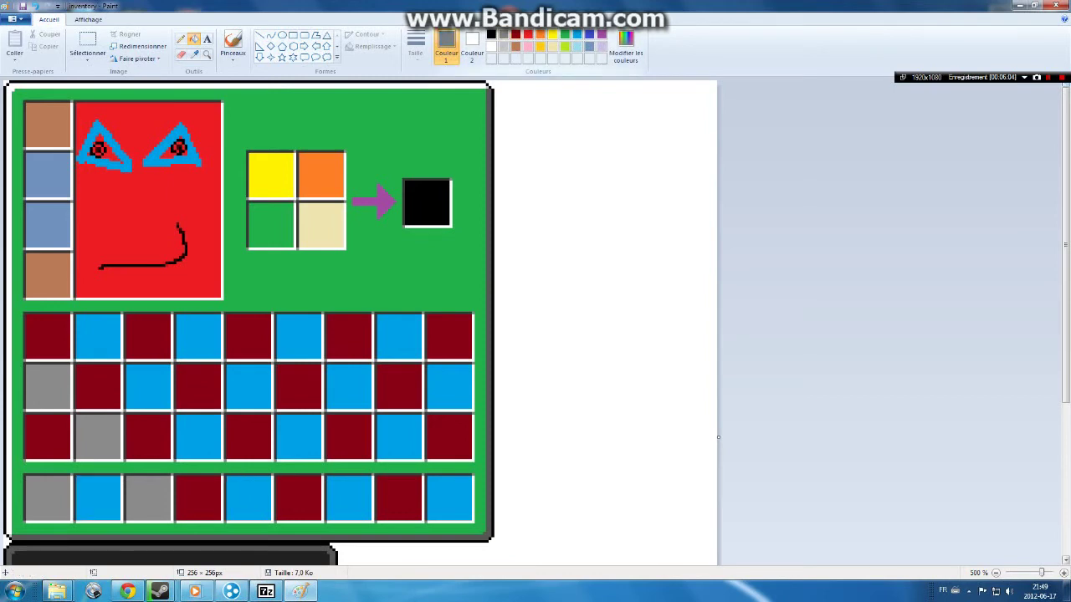
left_click(517, 35)
left_click(98, 498)
- Fill the four remaining grey slots near the lower-left corner with light blue, restoring the first hotbar slot's white border
left_click(577, 35)
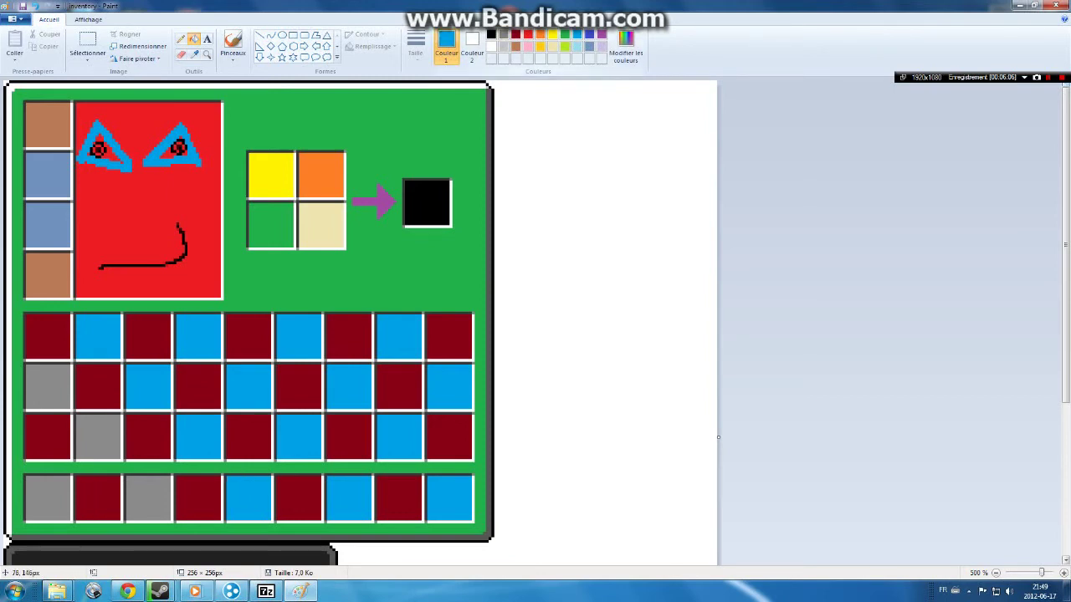
left_click(148, 498)
left_click(98, 438)
left_click(48, 387)
left_click(49, 519)
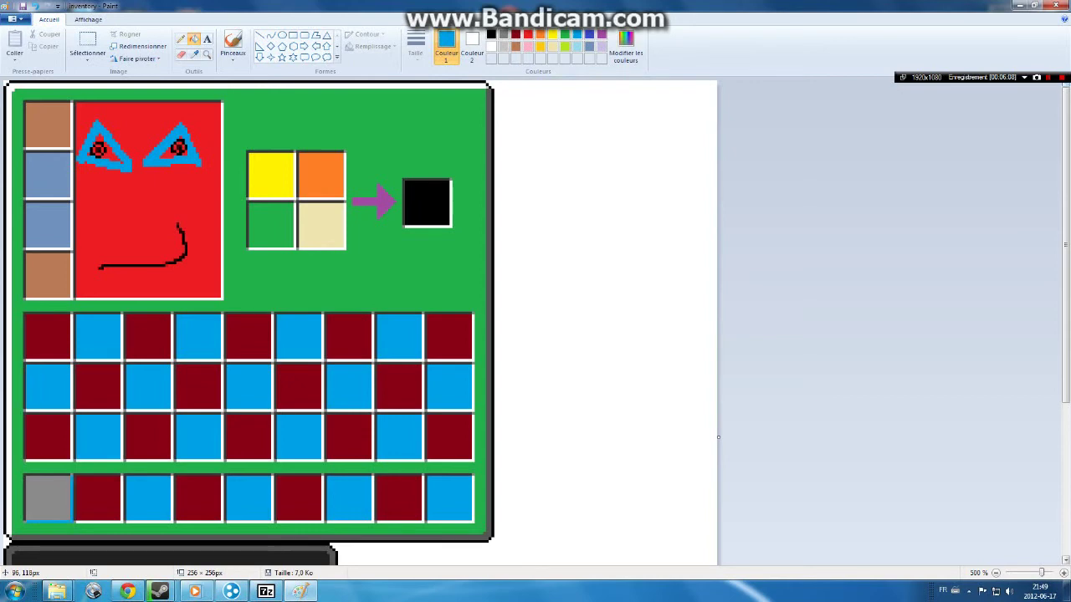
left_click(48, 499)
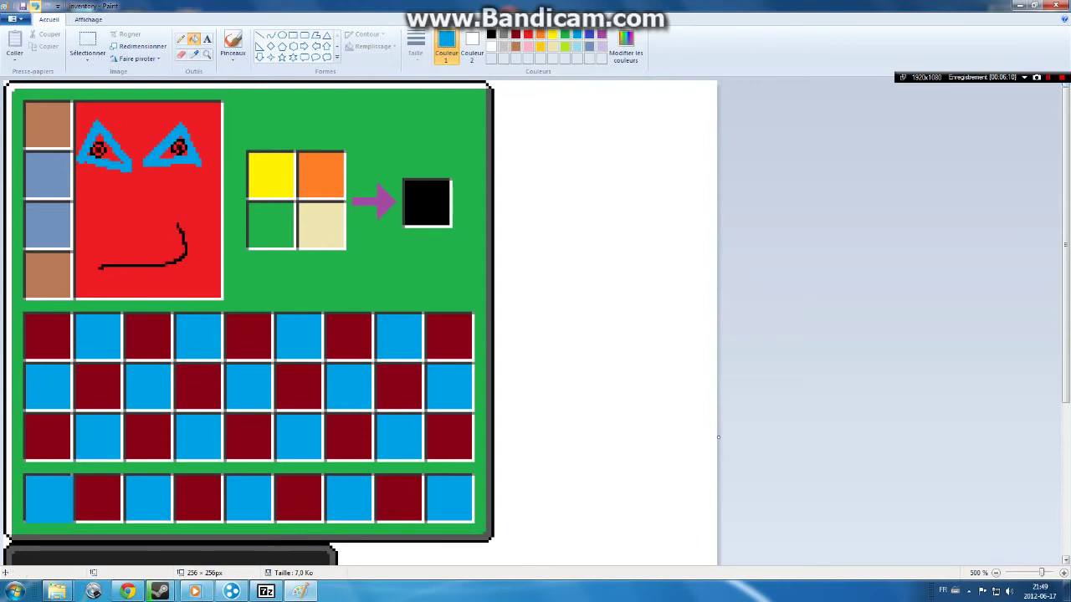
left_click(35, 7)
key("ctrl+y")
- Close the mouth with a black polygon outline about 35 × 18 px along the curved line on the red face
left_click(491, 34)
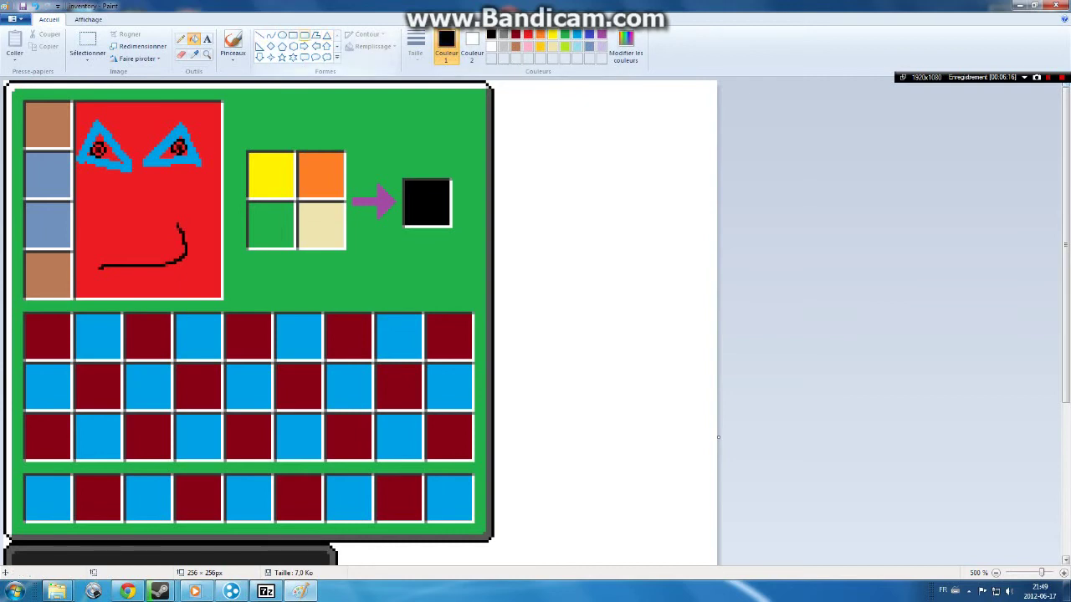
left_click(316, 35)
left_click_drag(177, 222, 94, 268)
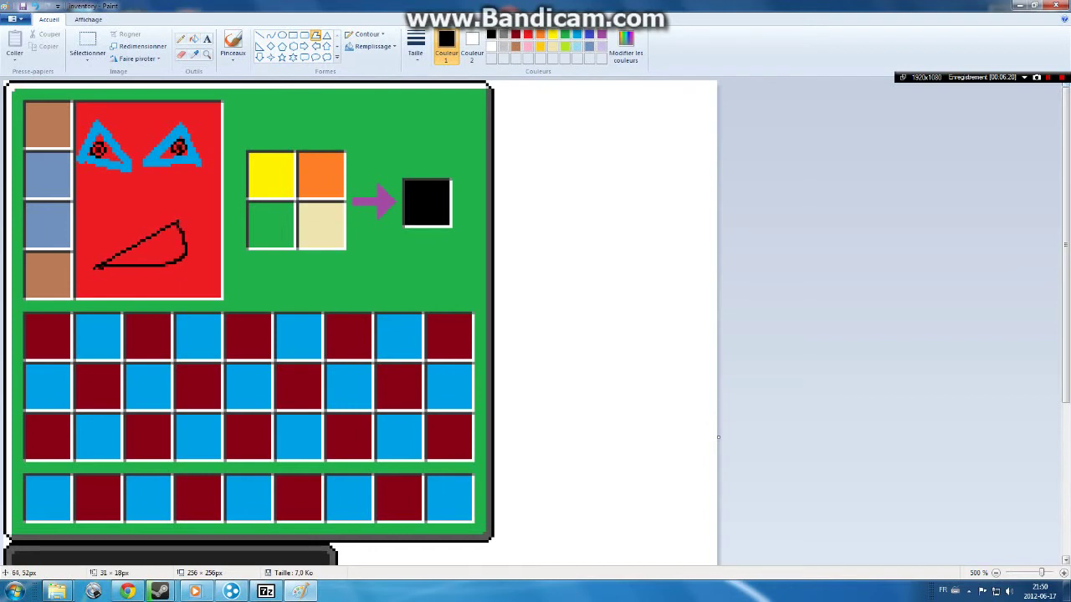
left_click_drag(176, 223, 188, 249)
left_click(177, 230)
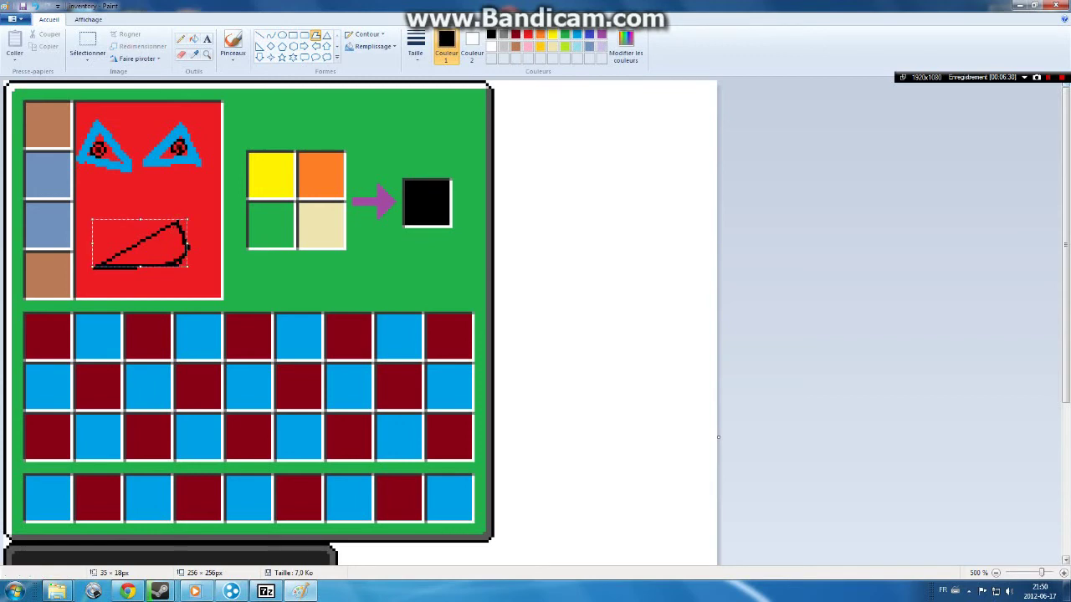
left_click_drag(570, 261, 582, 260)
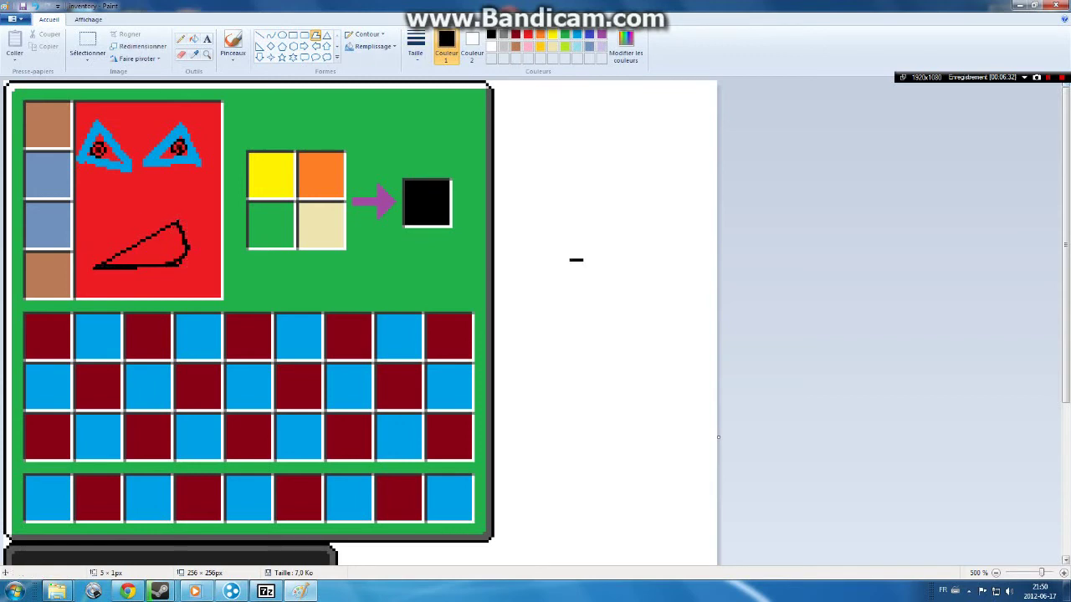
- Clear the stray black dash beside the inventory panel and fill the inside of the mouth with white
left_click(491, 46)
left_click(232, 57)
left_click(231, 75)
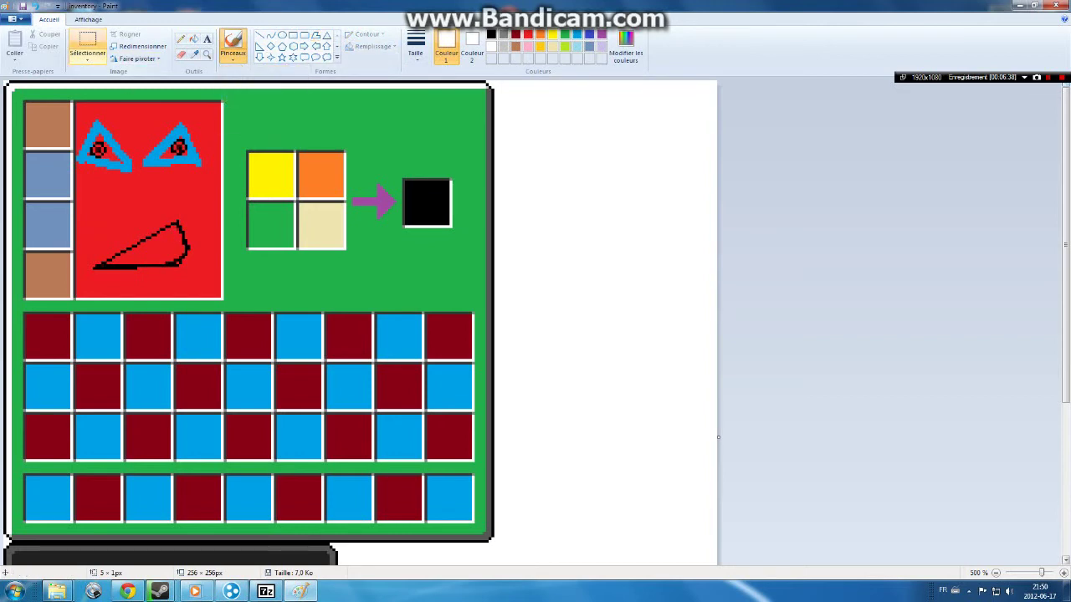
left_click(193, 39)
left_click(159, 250)
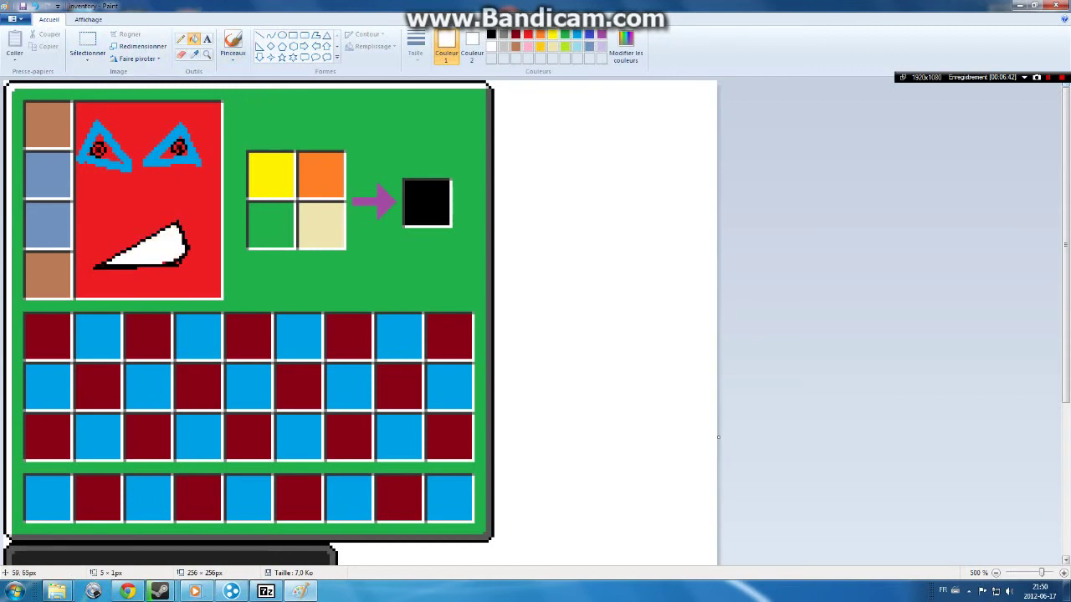
left_click(163, 266)
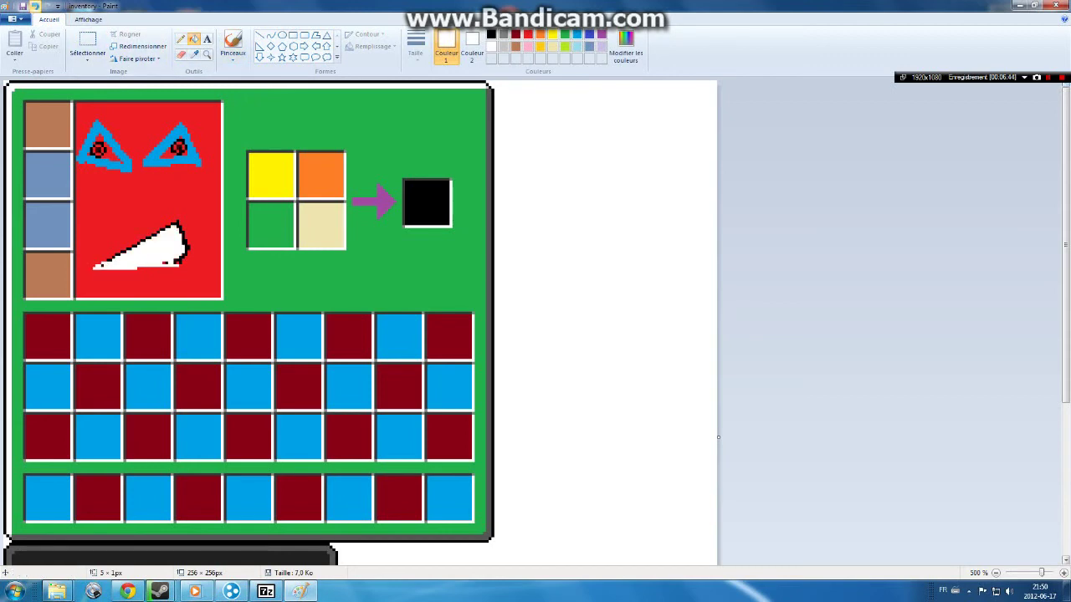
left_click(35, 6)
left_click(163, 266)
left_click(168, 156)
left_click(179, 142)
left_click(35, 6)
left_click(35, 6)
left_click(35, 6)
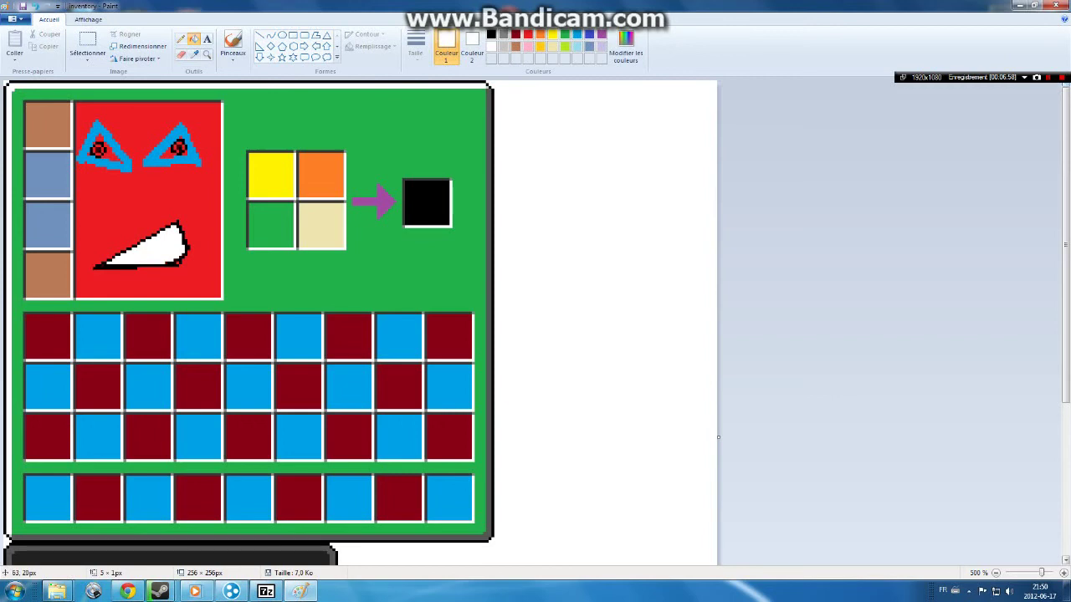
- Fill the red areas around the pupils of both eyes with white, keeping the light-blue eye outlines
left_click_drag(176, 149, 167, 158)
left_click(99, 140)
left_click(108, 157)
left_click(90, 158)
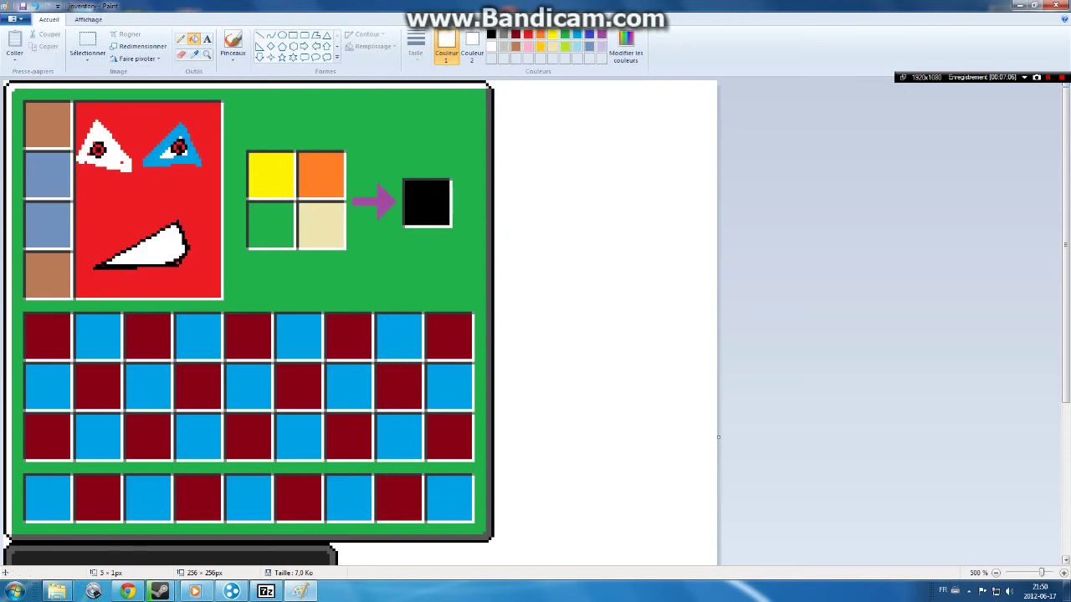
left_click(35, 6)
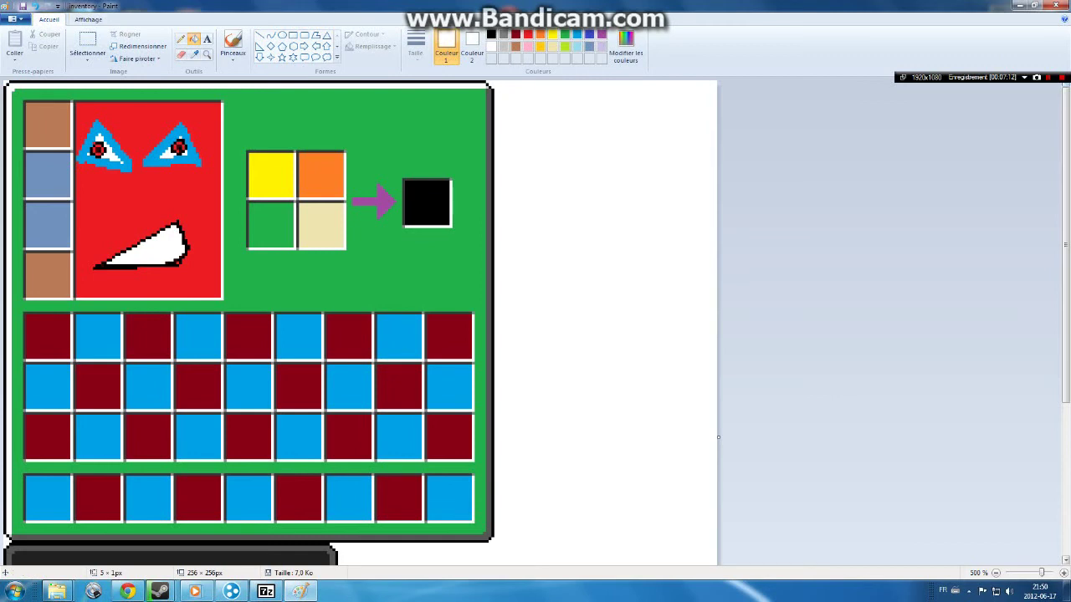
- Close the Windows Media Player window that is running in the background
right_click(195, 591)
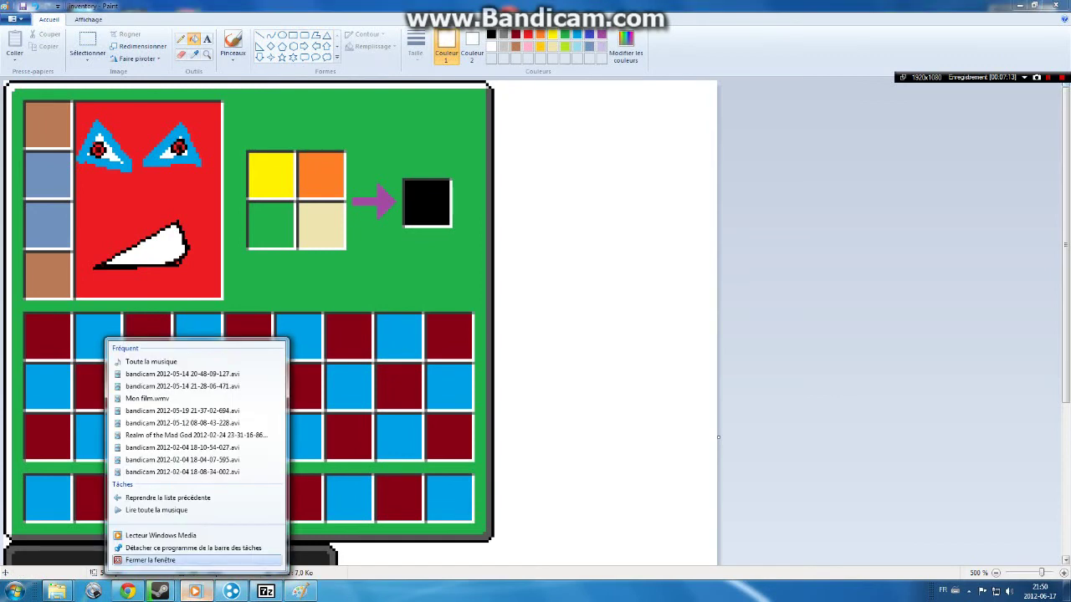
left_click(151, 560)
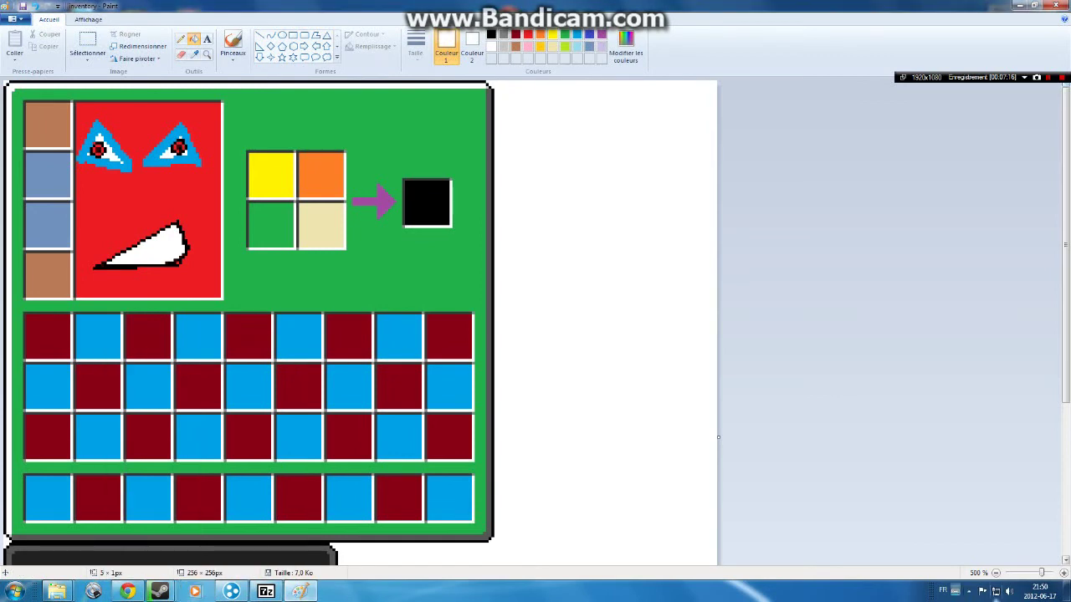
- Bring up the Bandicam recorder window to check the recording status and minimize it
left_click(969, 591)
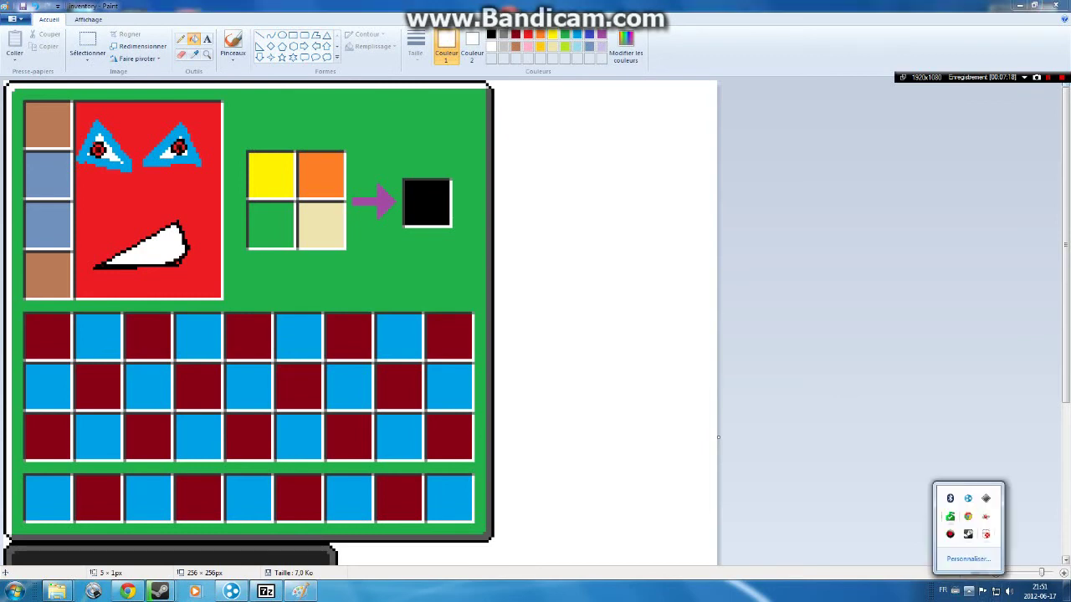
left_click(950, 534)
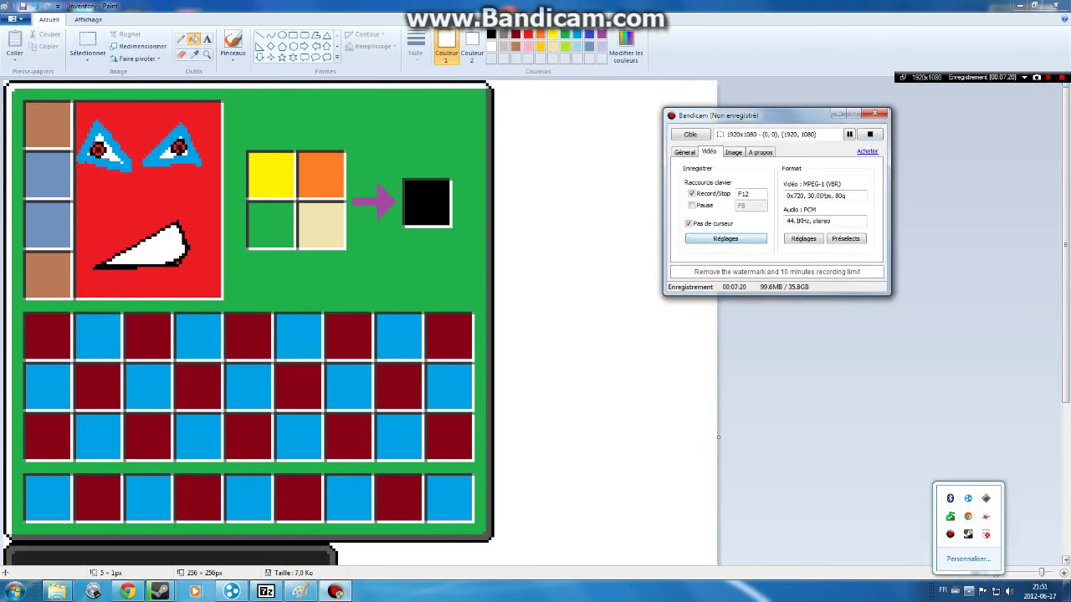
left_click(838, 114)
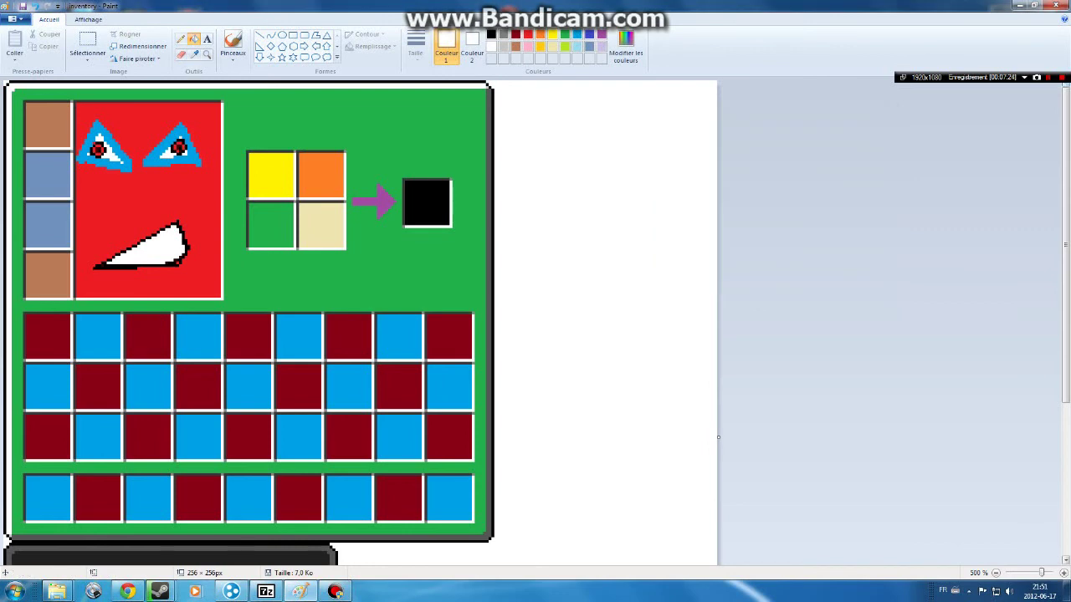
- Draw thin black straight lines across the white mouth of the face to divide it into teeth
left_click(259, 36)
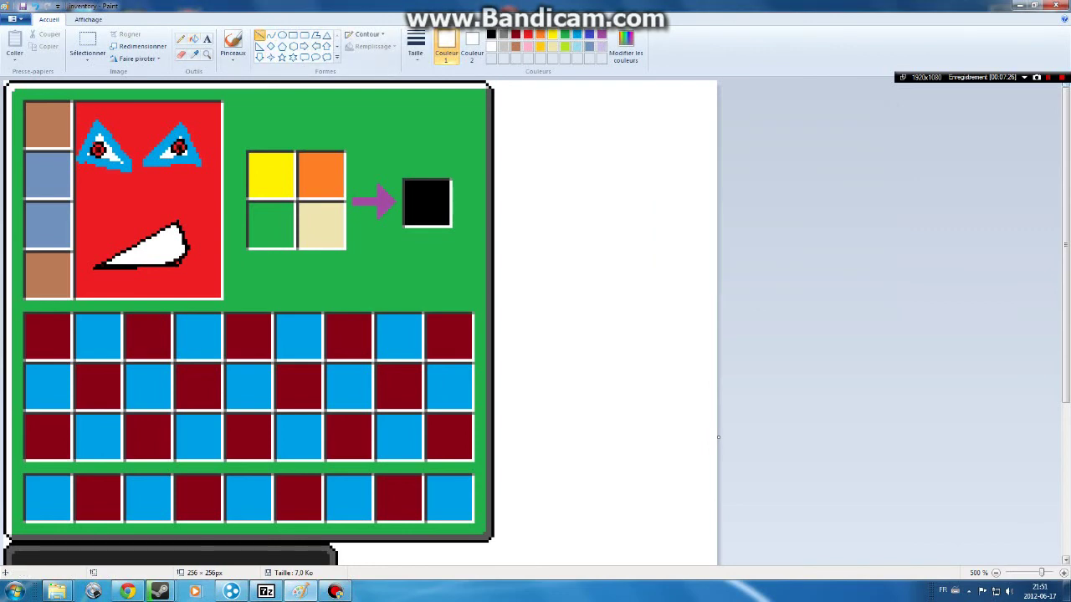
left_click(491, 34)
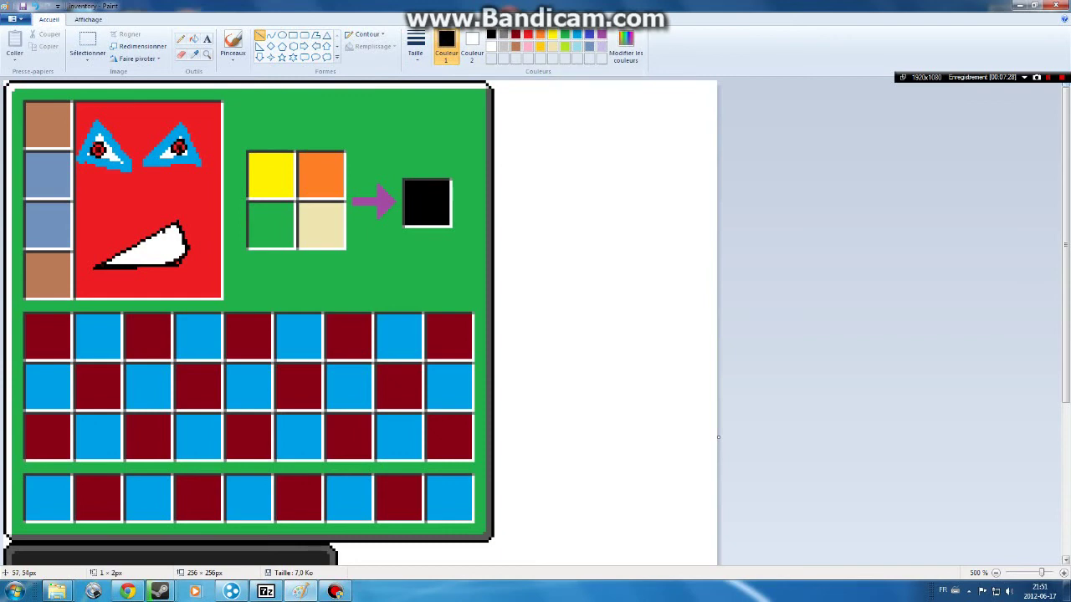
left_click_drag(168, 232, 173, 262)
left_click(145, 249)
mouse_move(153, 236)
left_mouse_down()
mouse_move(158, 267)
mouse_move(143, 255)
mouse_move(145, 264)
left_mouse_up()
left_click(143, 249)
left_click(205, 240)
mouse_move(170, 225)
left_mouse_down()
mouse_move(180, 261)
mouse_move(127, 265)
left_mouse_up()
left_click(263, 266)
left_click(370, 281)
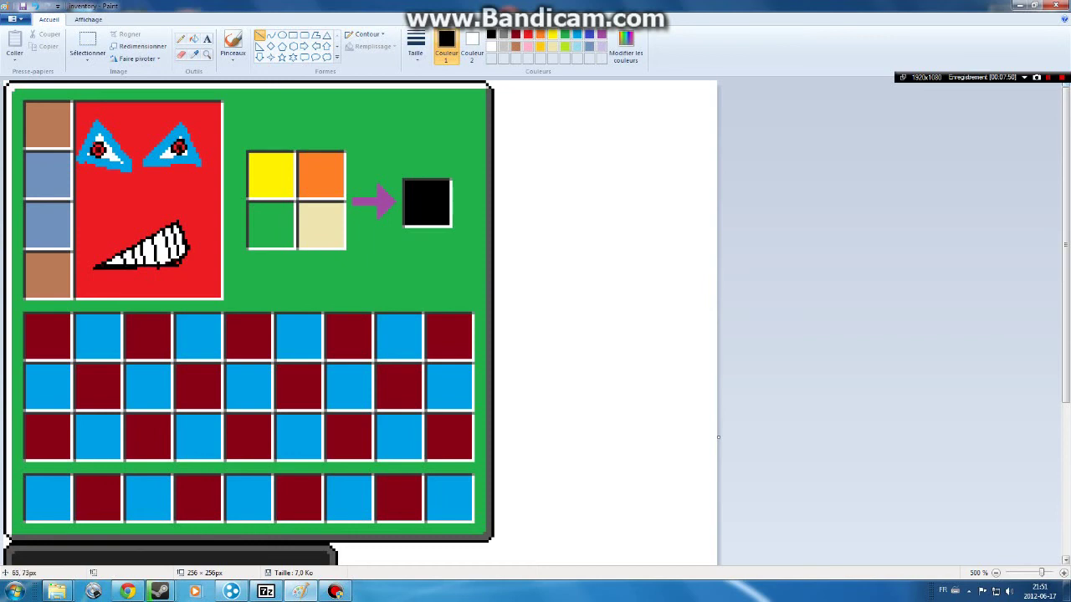
left_click_drag(109, 266, 184, 239)
- Close the inventory image in Paint with its changes saved, and preview the saved file in Windows Photo Viewer
left_click(1058, 6)
left_click(839, 114)
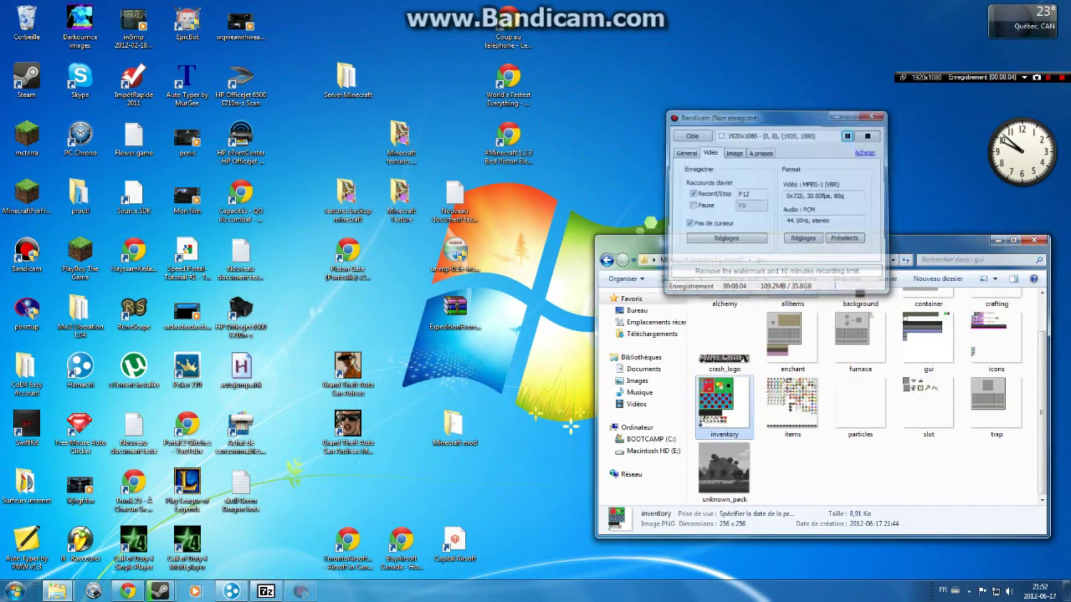
left_click_drag(810, 241, 746, 119)
double_click(660, 285)
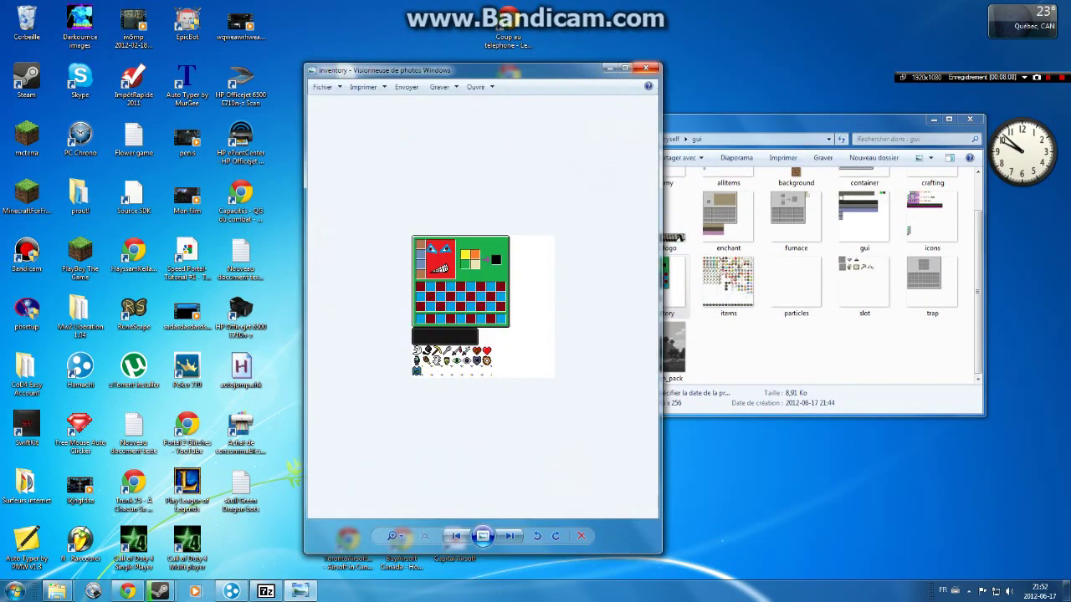
left_click(645, 68)
- Bring up the minecraft.jar archive in 7-Zip and arrange it beside the texture folder window, with the bin folder behind
left_click_drag(711, 119, 792, 143)
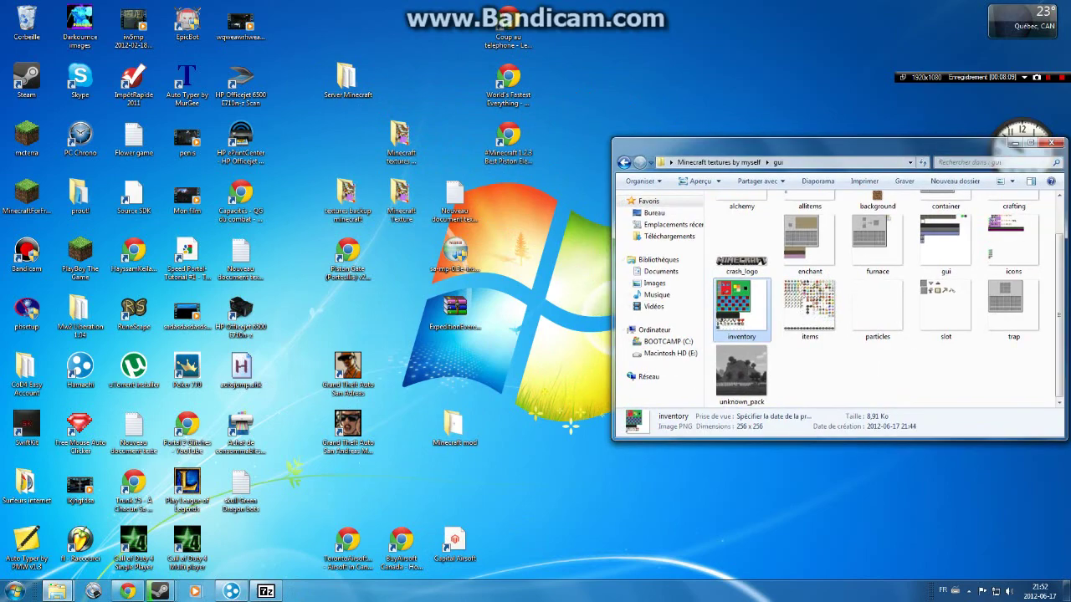
left_click(266, 591)
left_click(57, 592)
left_click(71, 531)
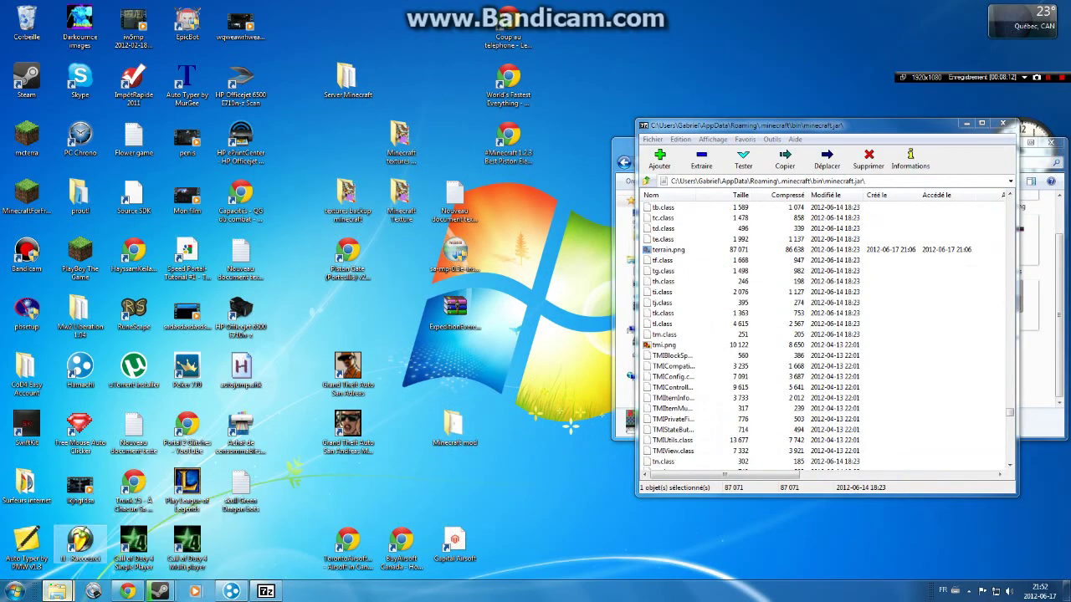
left_click_drag(753, 138, 303, 202)
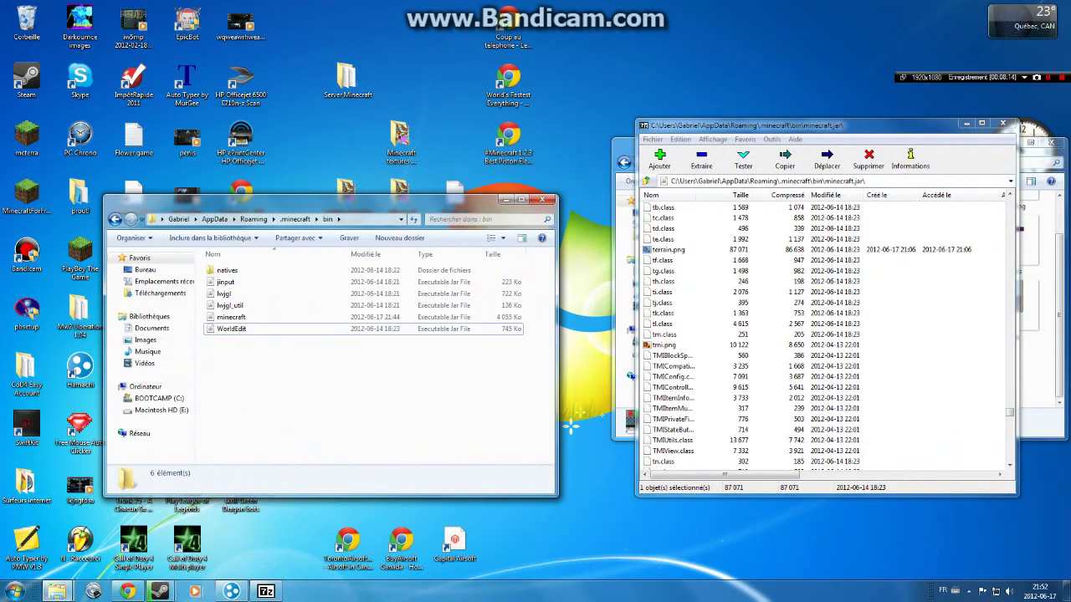
left_click_drag(866, 125, 374, 117)
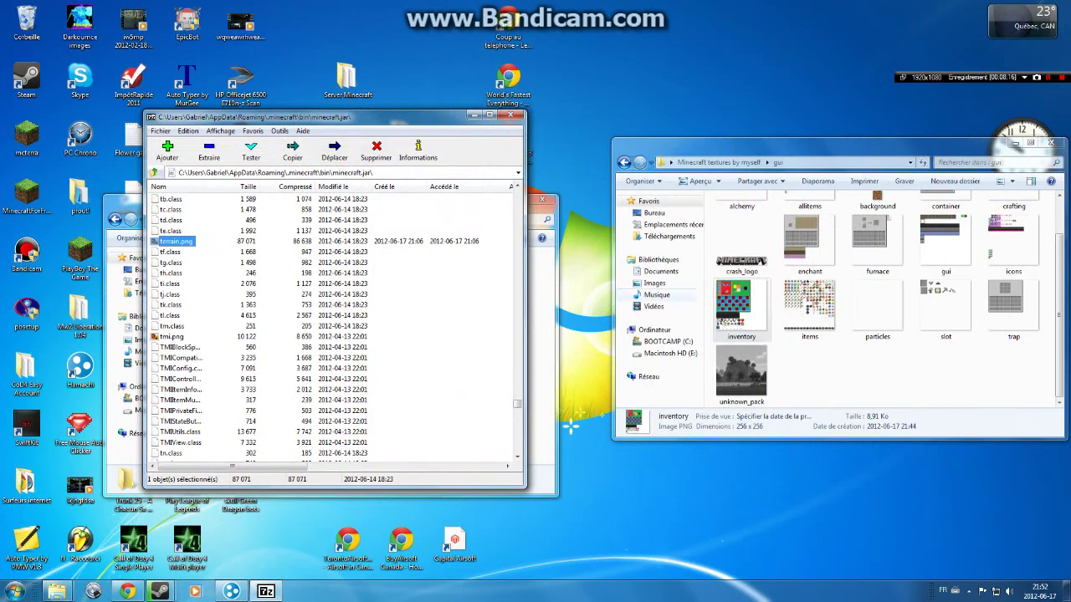
- Copy everything in the "Minecraft textures by myself" folder into the open minecraft.jar archive and confirm the copy
left_click(623, 162)
left_click_drag(722, 350, 1045, 195)
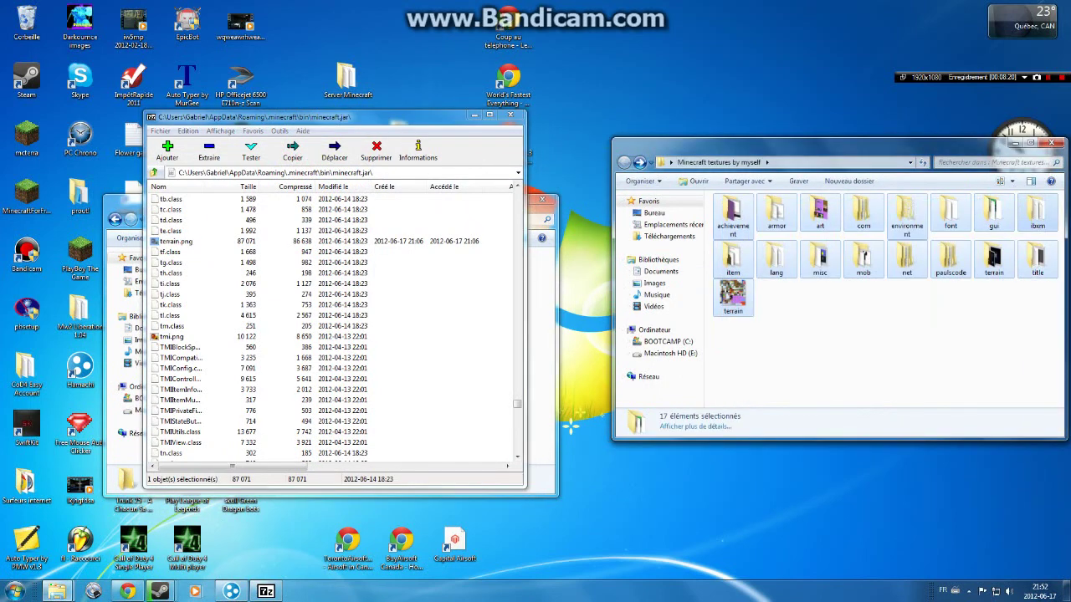
left_click_drag(863, 258, 435, 318)
left_click(527, 332)
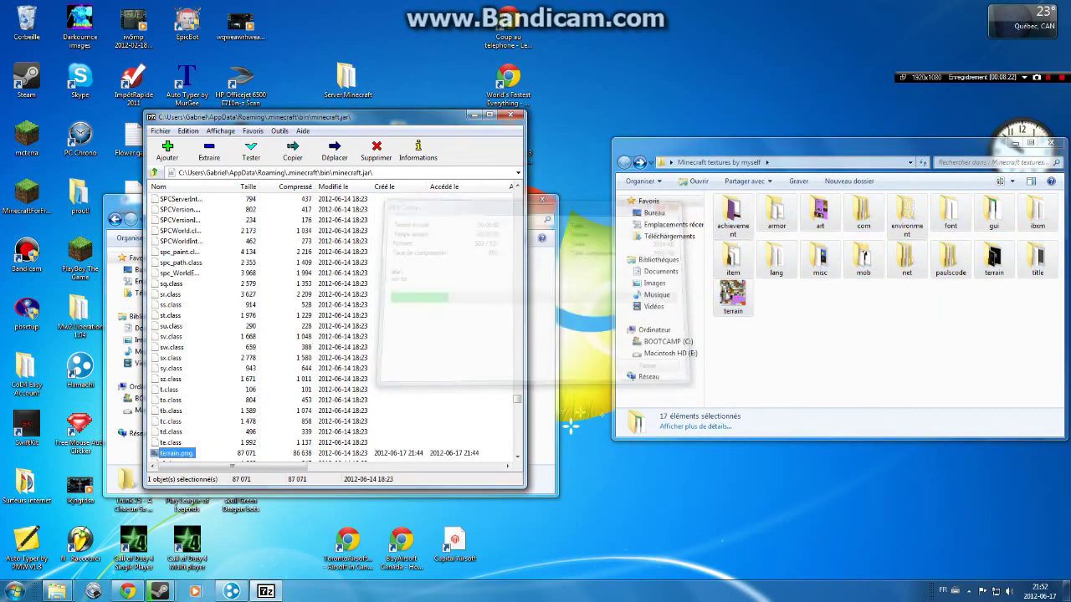
- Launch Minecraft from its desktop shortcut, starting it again after dismissing the Java error, and log in to the main menu
double_click(27, 196)
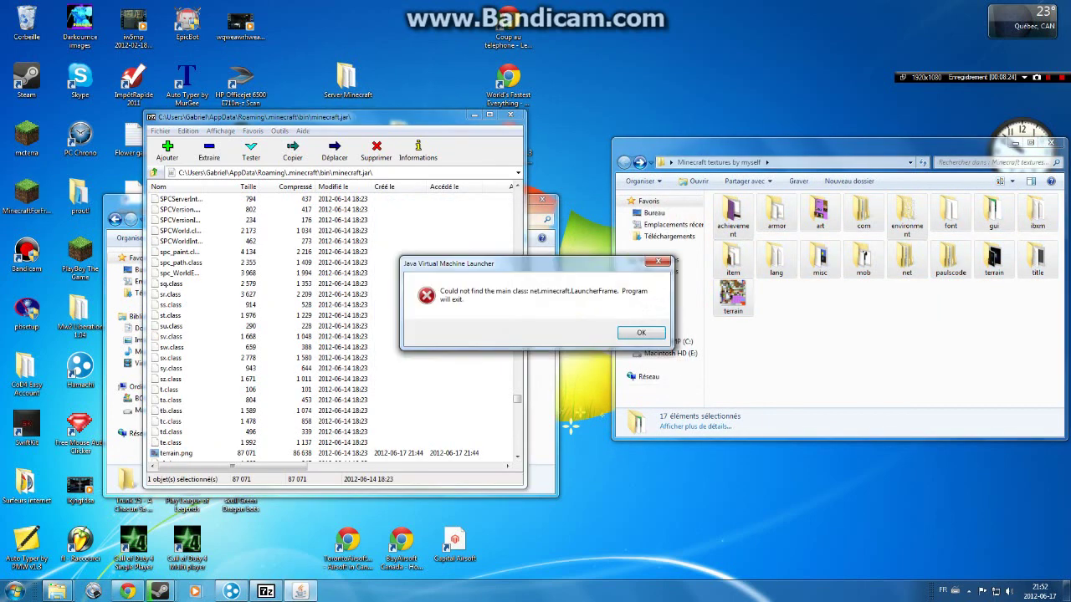
left_click(642, 332)
double_click(27, 196)
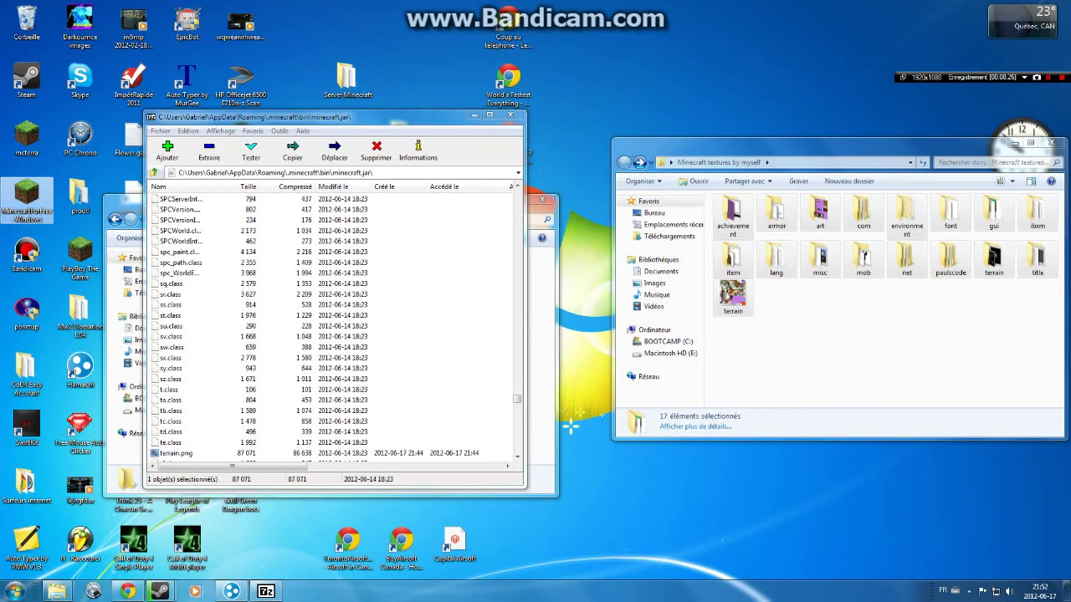
key("Return")
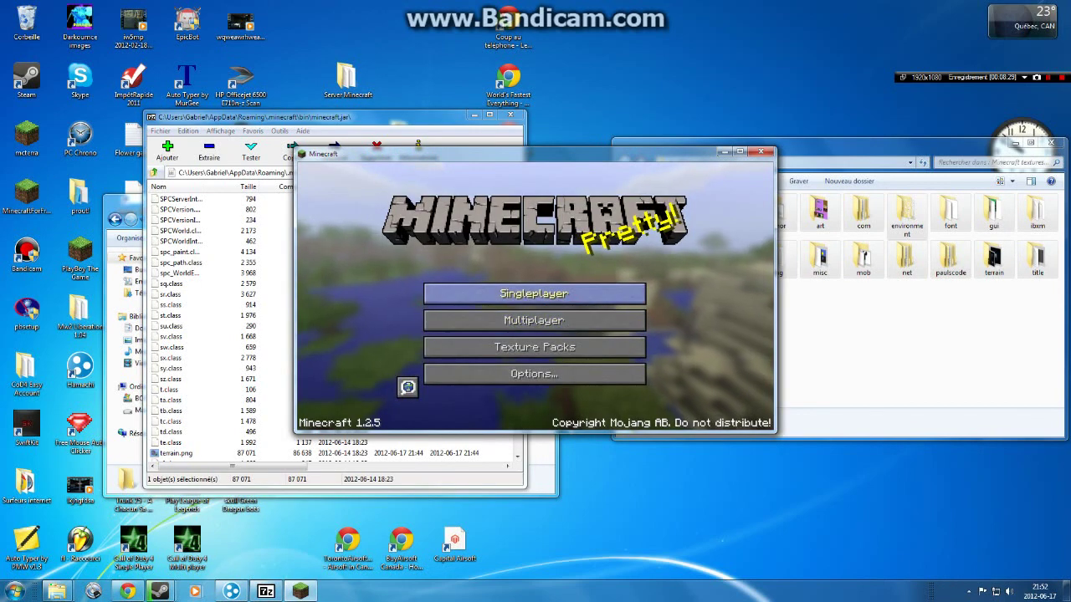
- Load a singleplayer world, check the repainted inventory screen in the game, close it and walk around
left_click(535, 289)
double_click(502, 219)
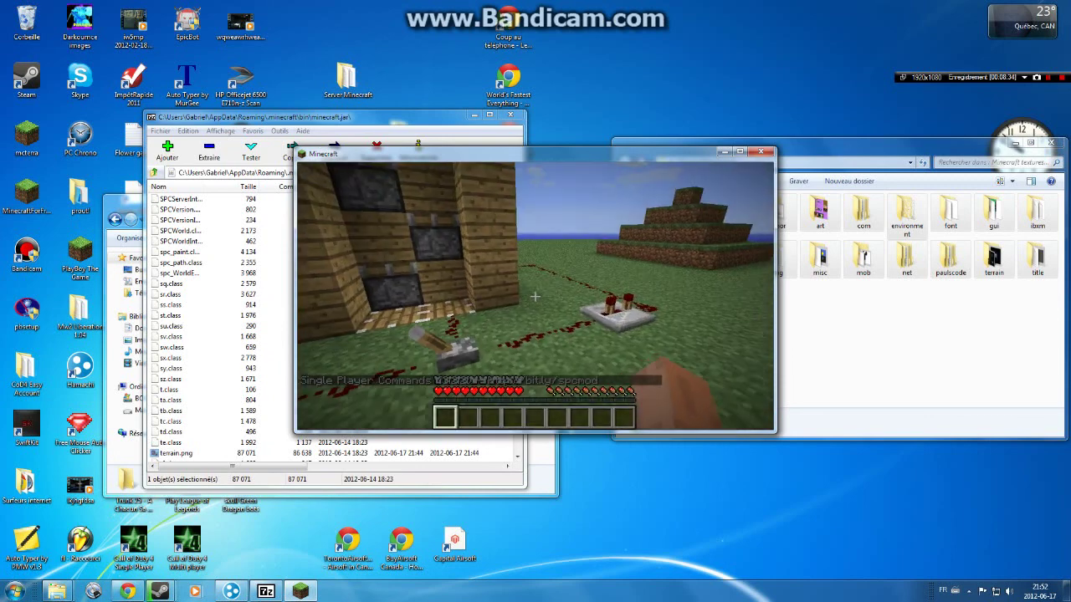
key("e")
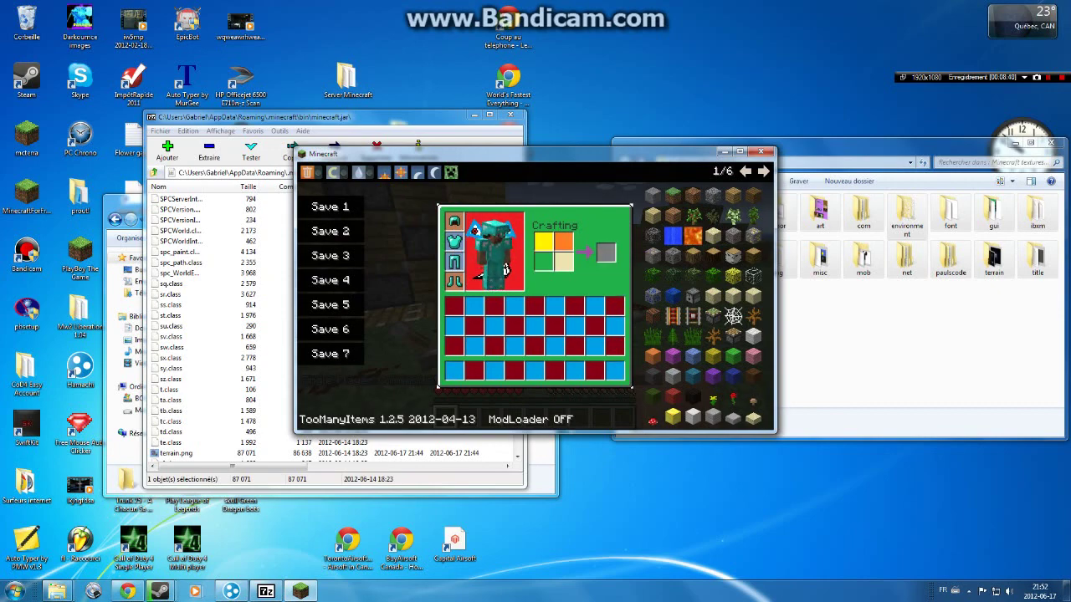
key("e")
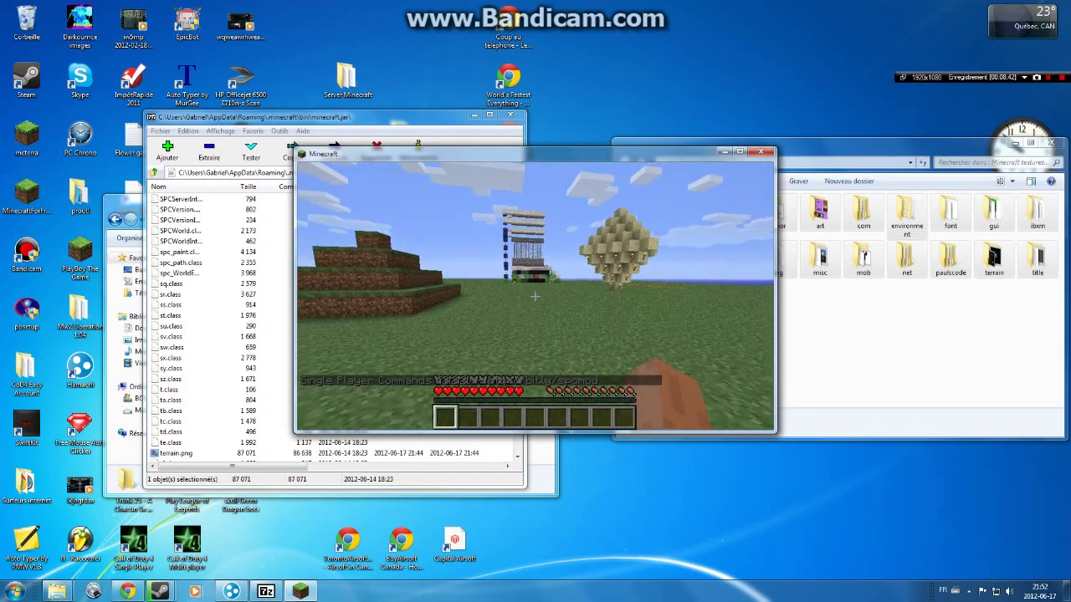
key("w")
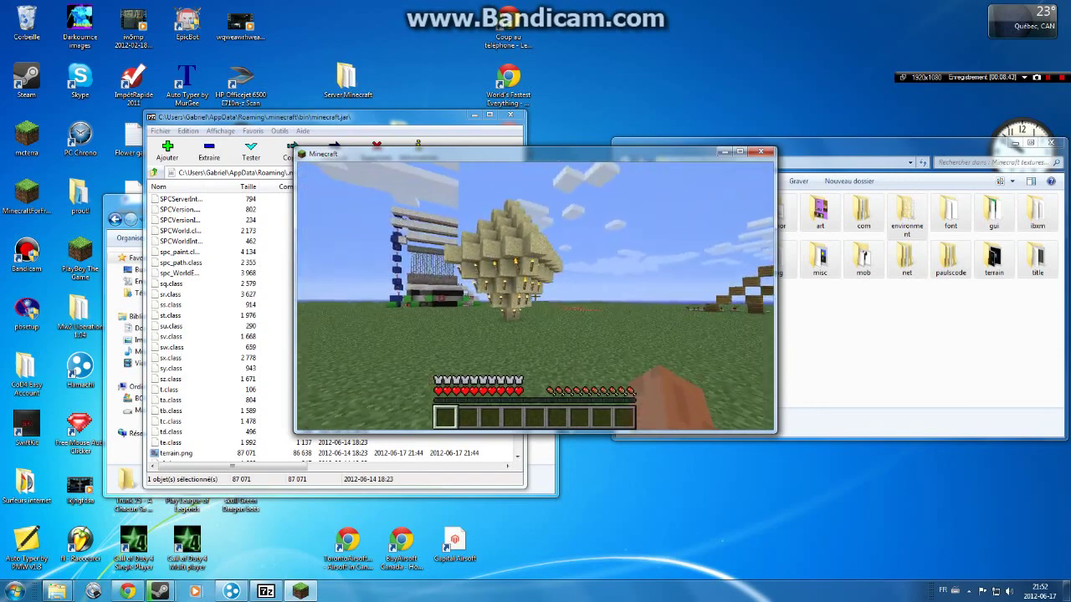
key("w")
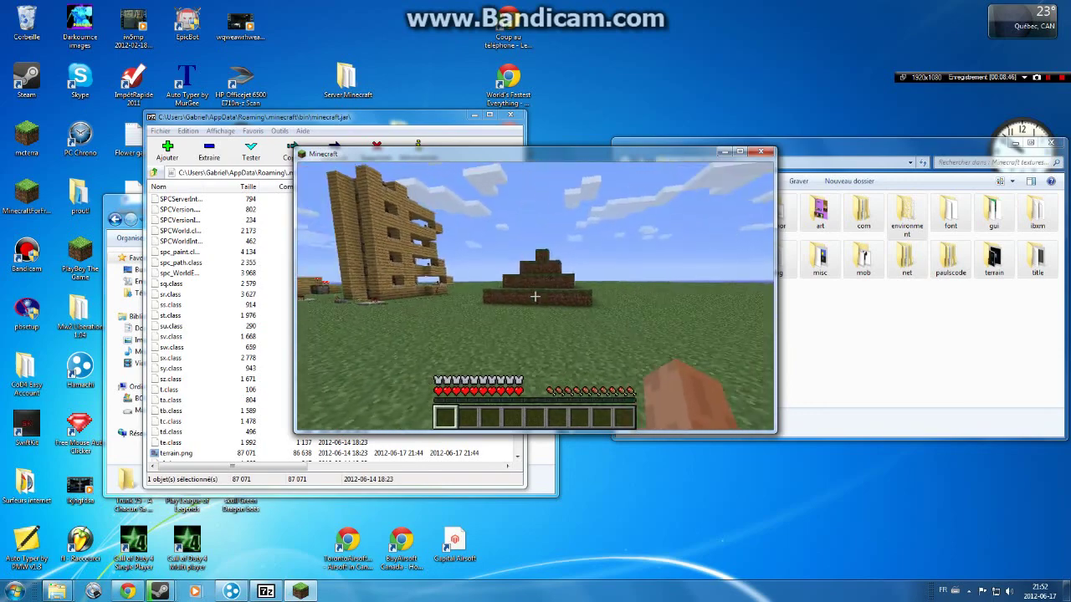